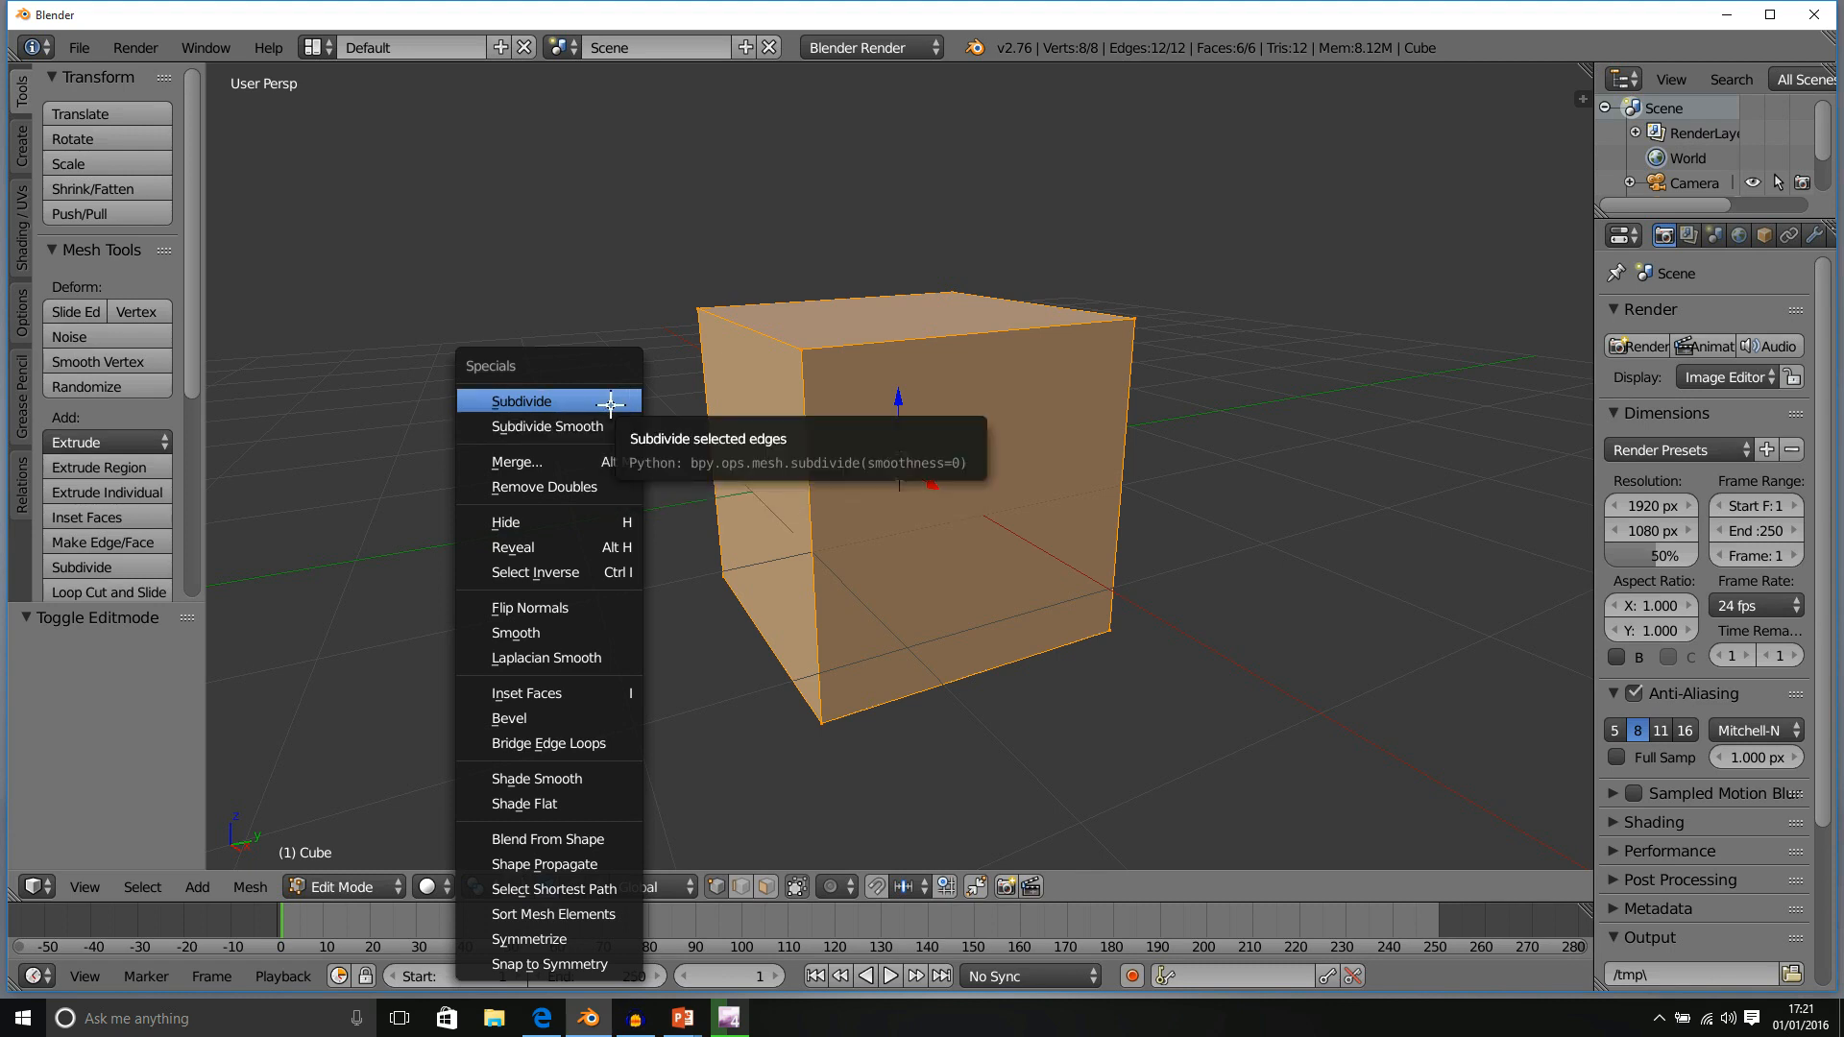
Subdivide the whole selected cube with one cut and inspect the new edges on its faces
{"action": "left_click", "coordinate": [611, 403]}
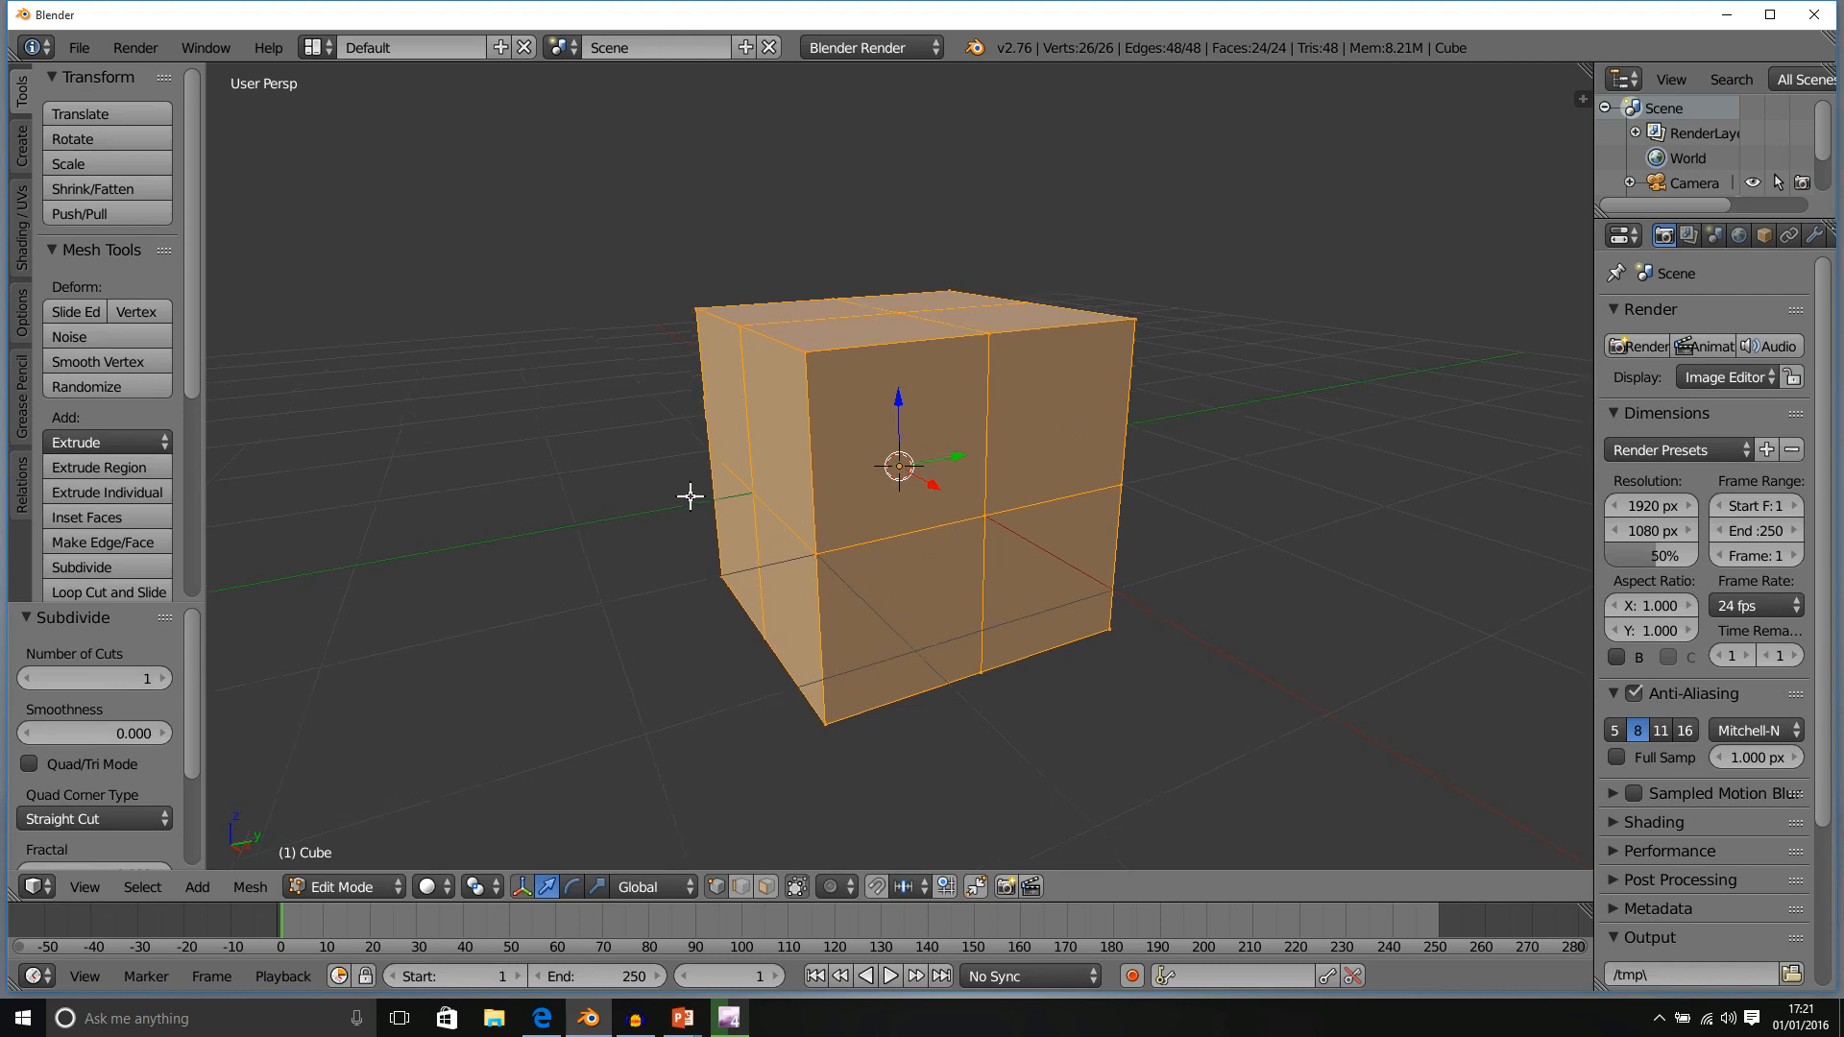
{"action": "middle_click_drag", "start_coordinate": [688, 494], "coordinate": [711, 465]}
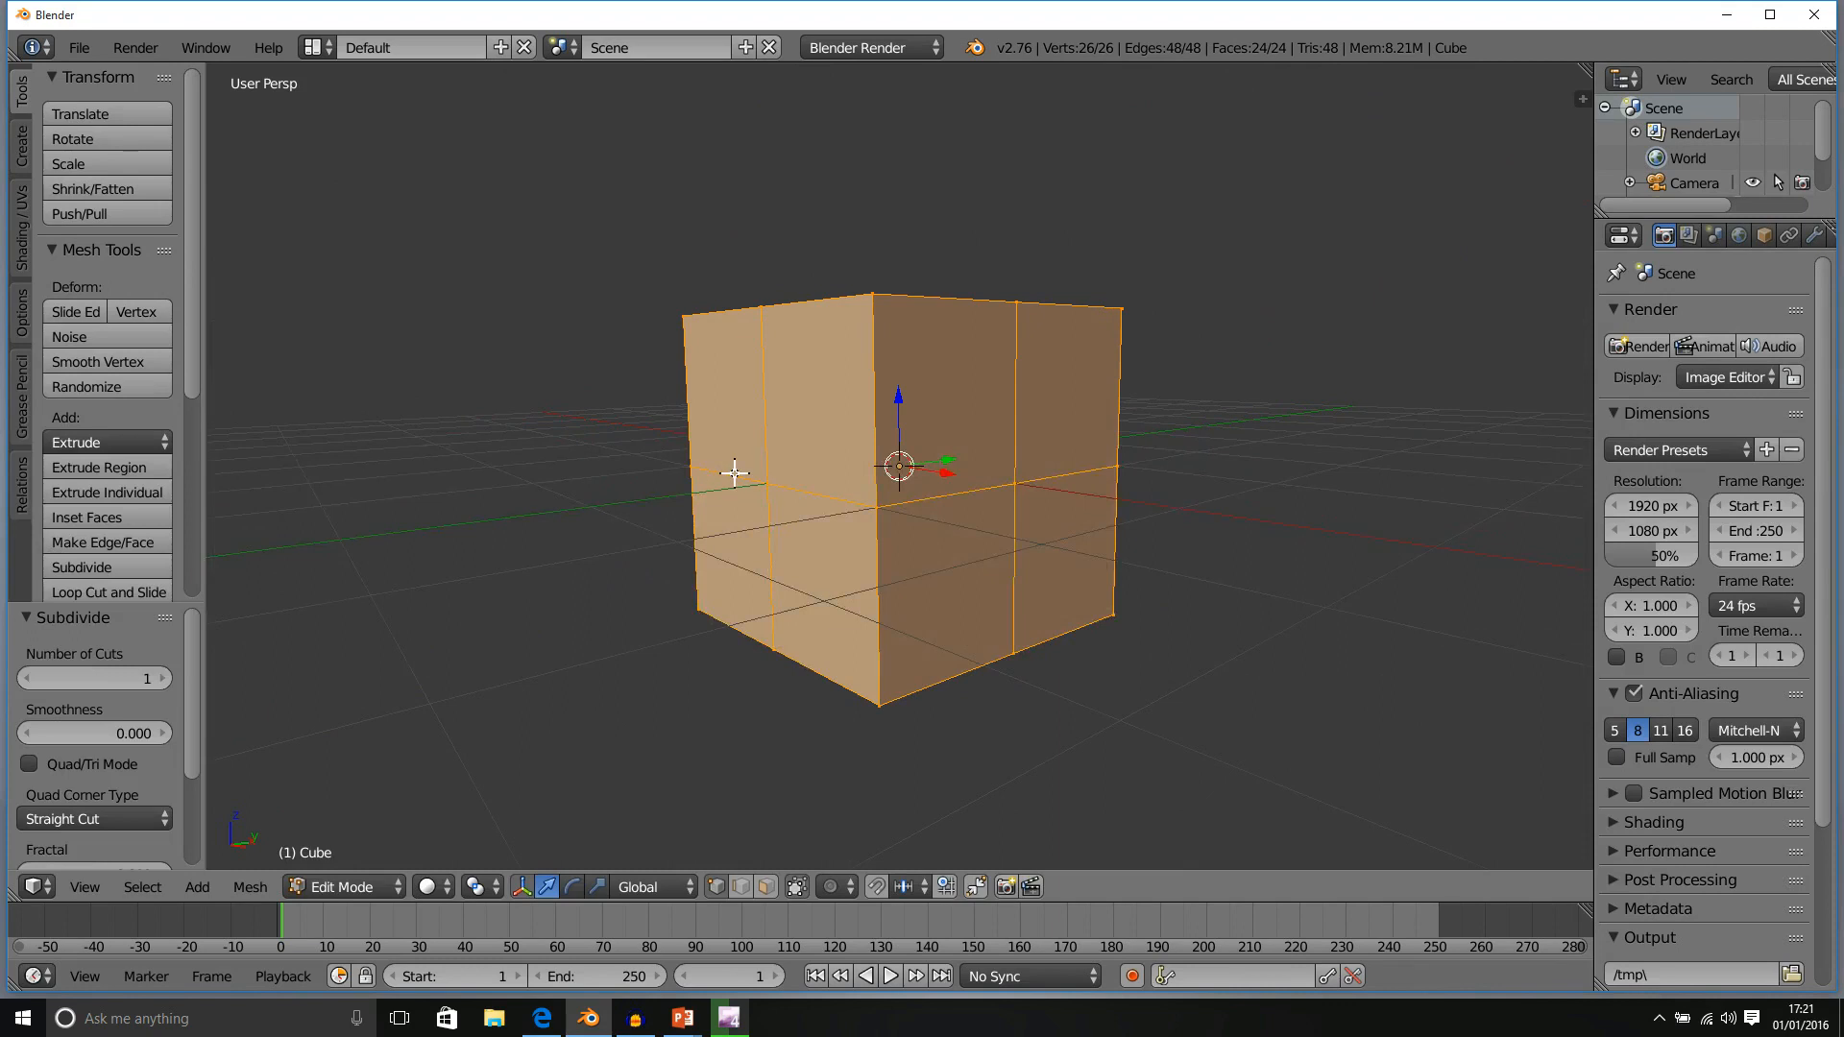
{"action": "middle_click_drag", "start_coordinate": [845, 409], "coordinate": [824, 452]}
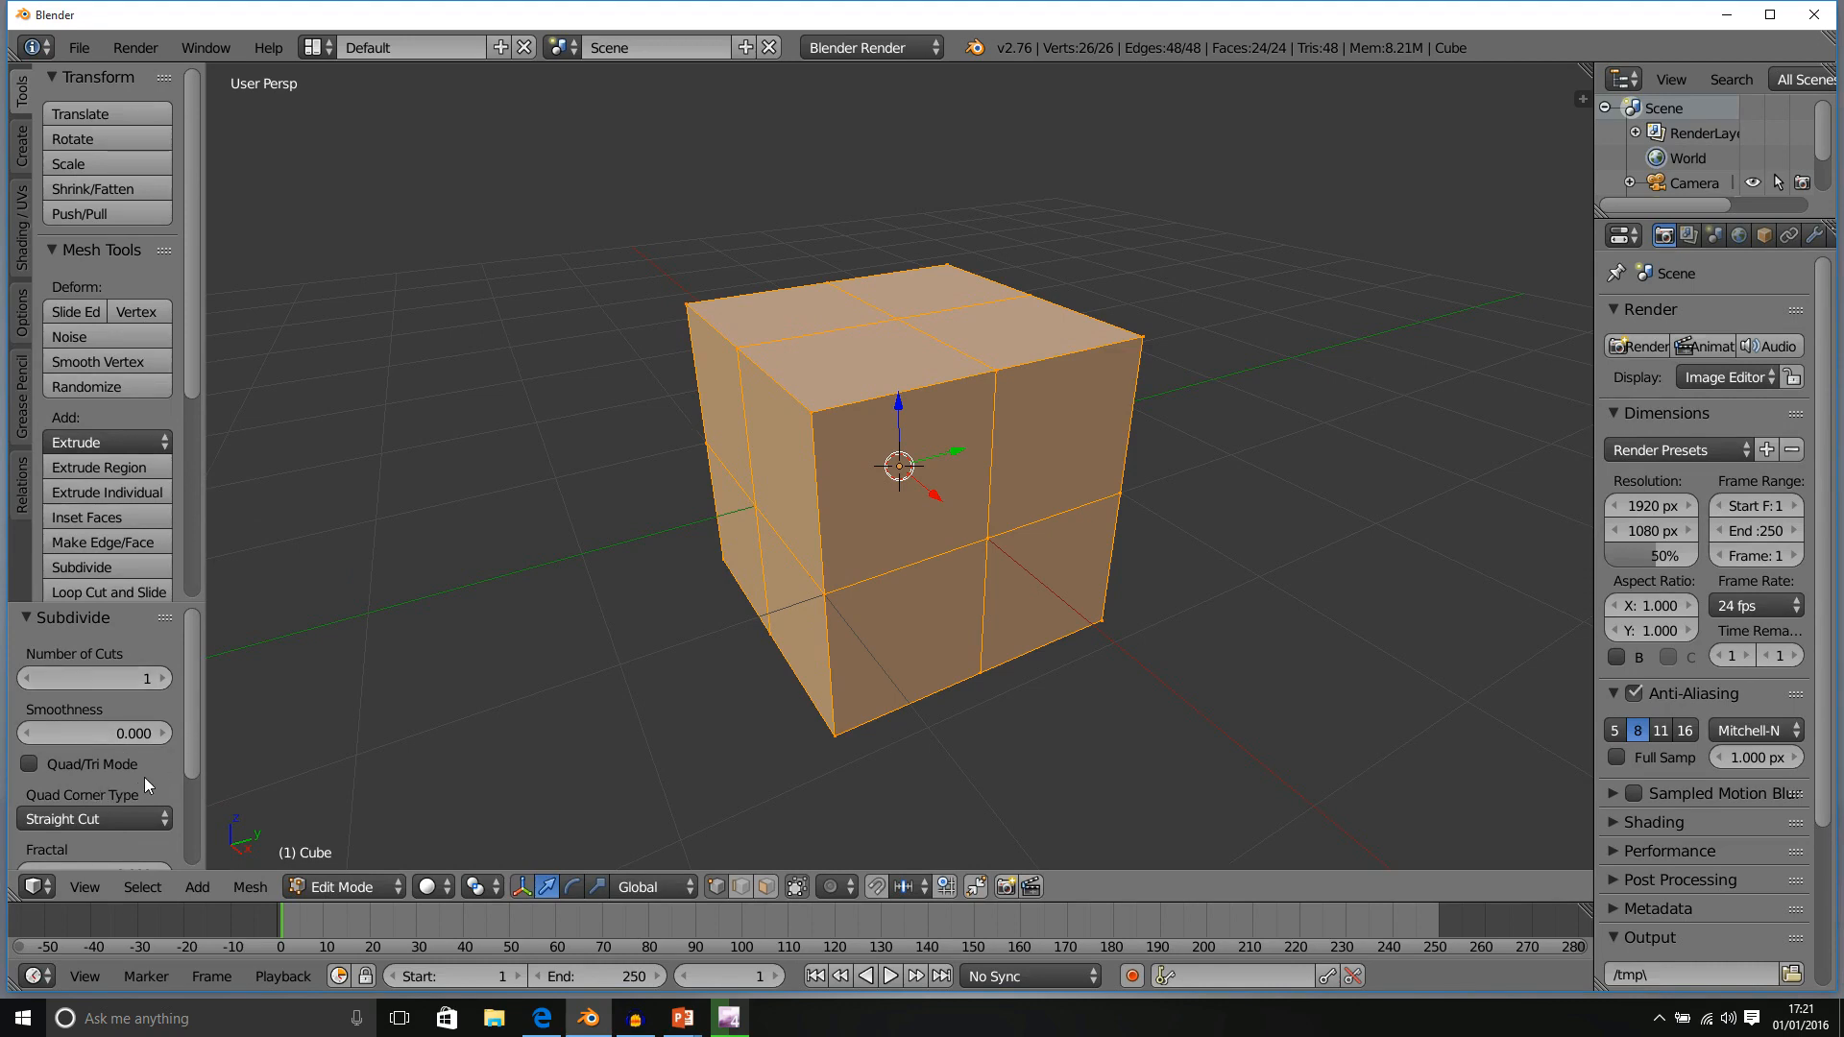
Increase the subdivision's number of cuts on the cube to 5
{"action": "left_click", "coordinate": [165, 678]}
{"action": "left_click", "coordinate": [165, 678]}
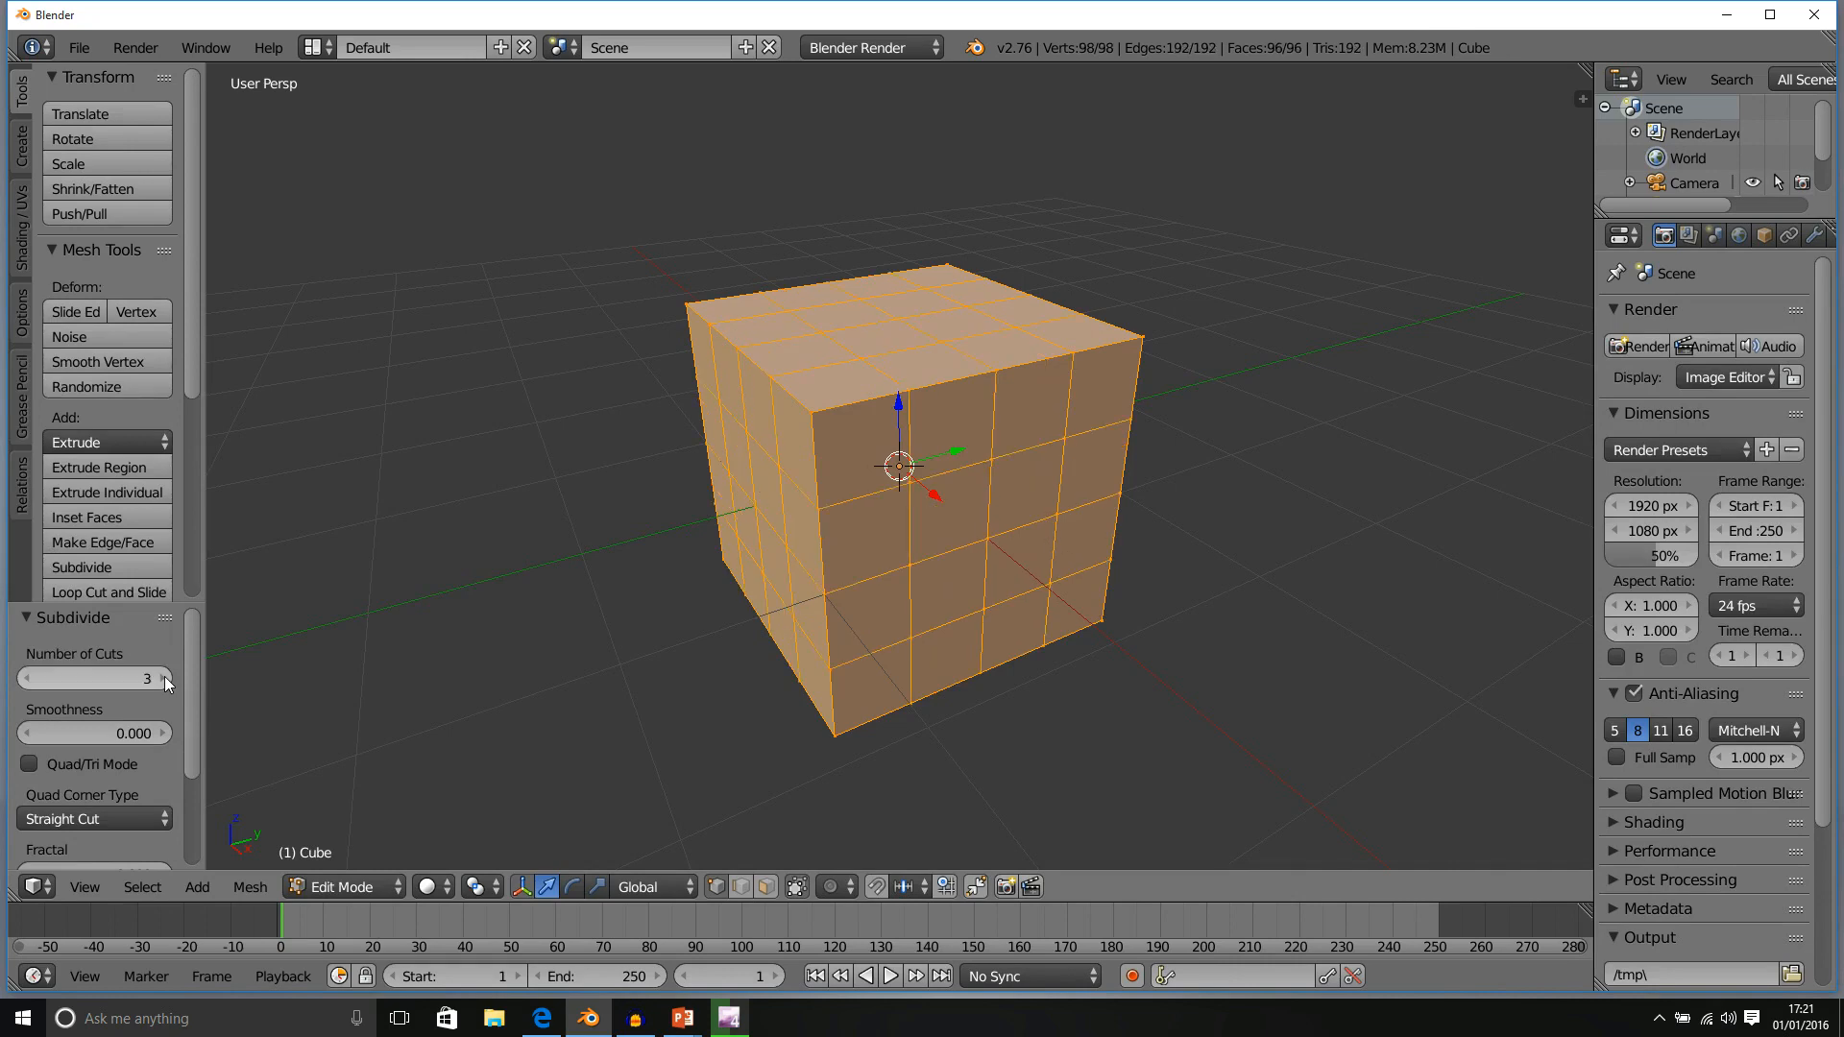
{"action": "left_click", "coordinate": [164, 676]}
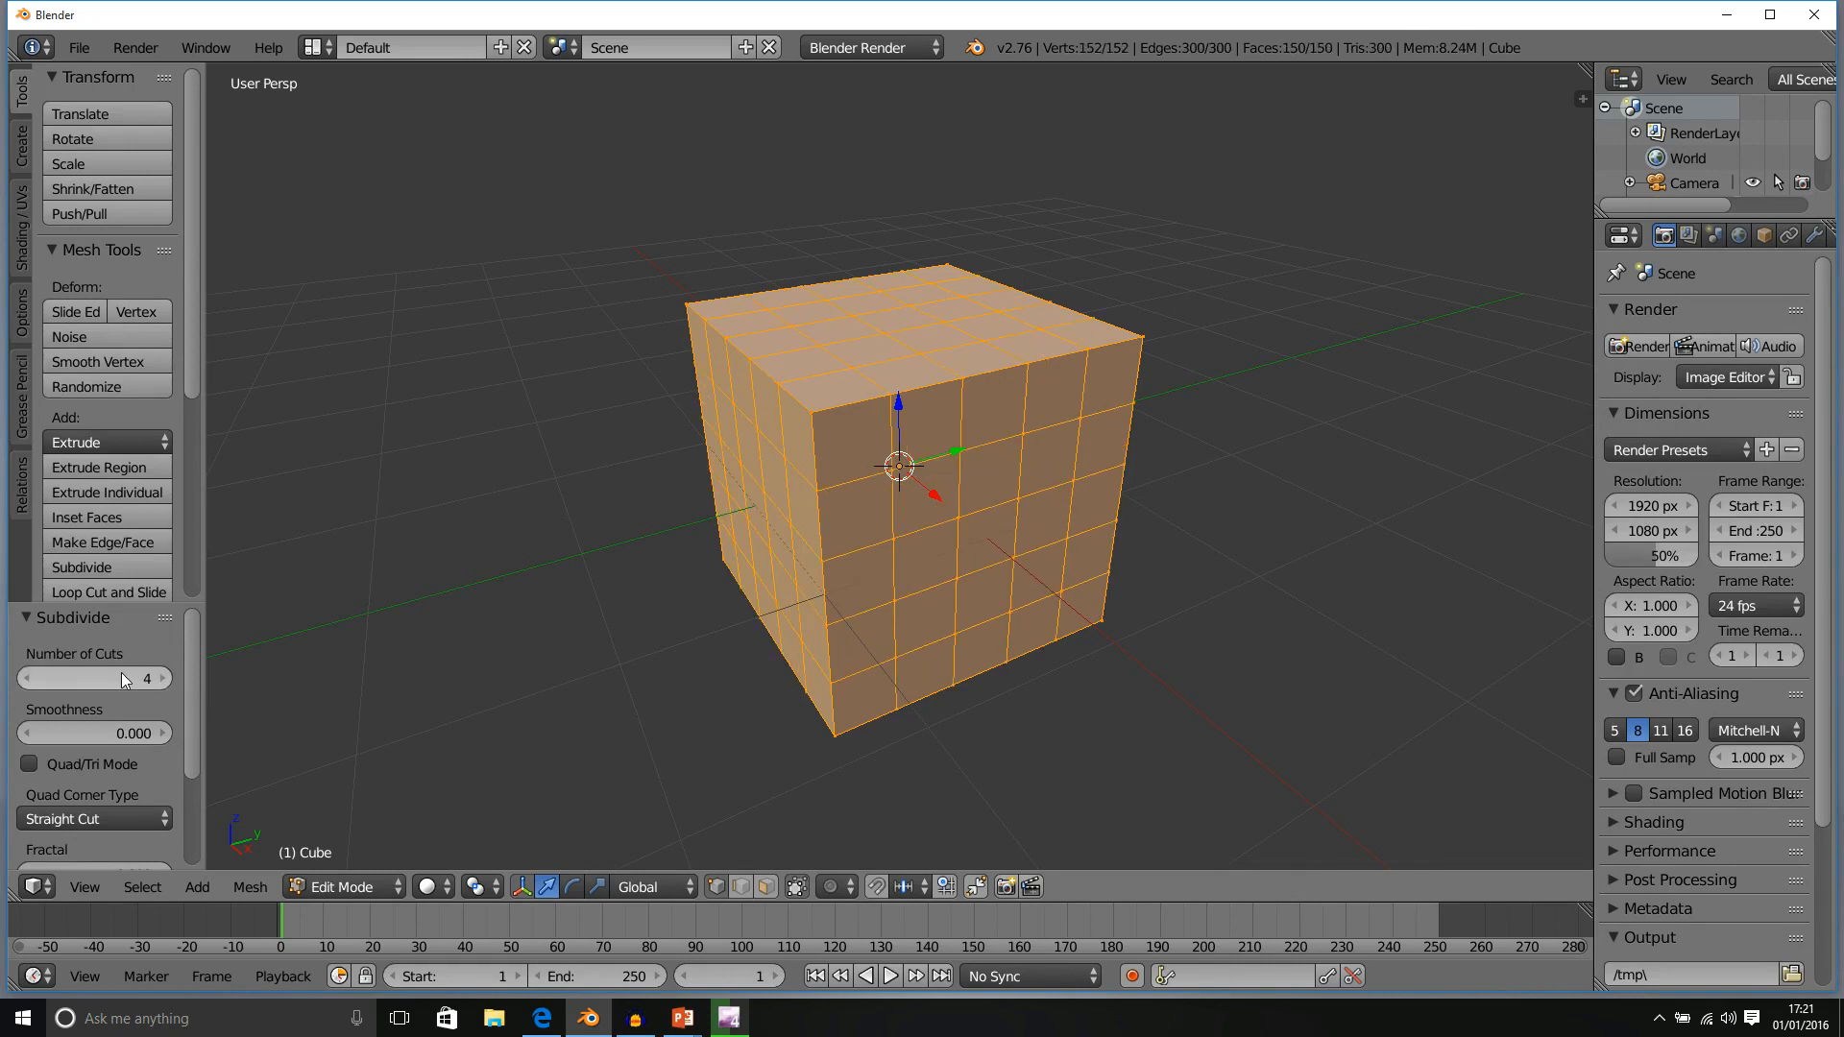
{"action": "left_click", "coordinate": [165, 678]}
{"action": "left_click", "coordinate": [165, 679]}
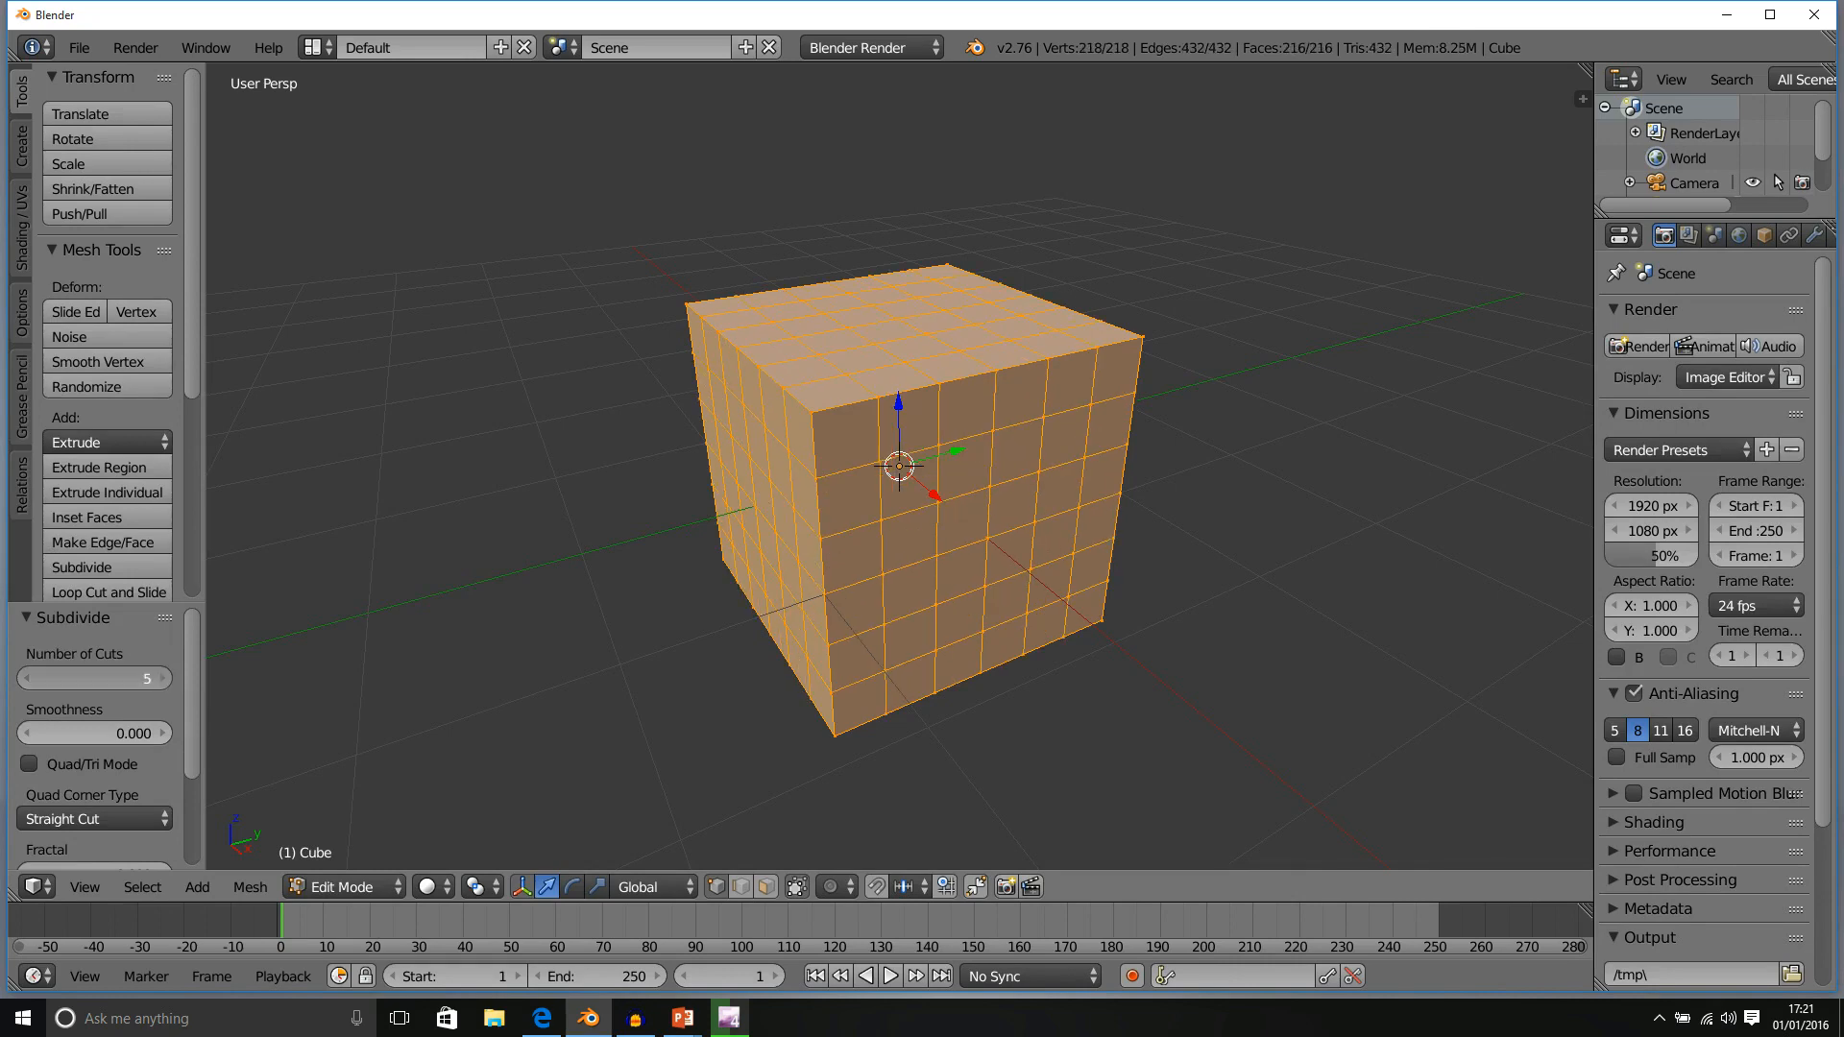
Reduce the cube's subdivision to 1 cut and raise it back to 2 cuts
{"action": "left_click", "coordinate": [27, 678]}
{"action": "left_click", "coordinate": [27, 678]}
{"action": "left_click", "coordinate": [26, 678]}
{"action": "left_click", "coordinate": [26, 679]}
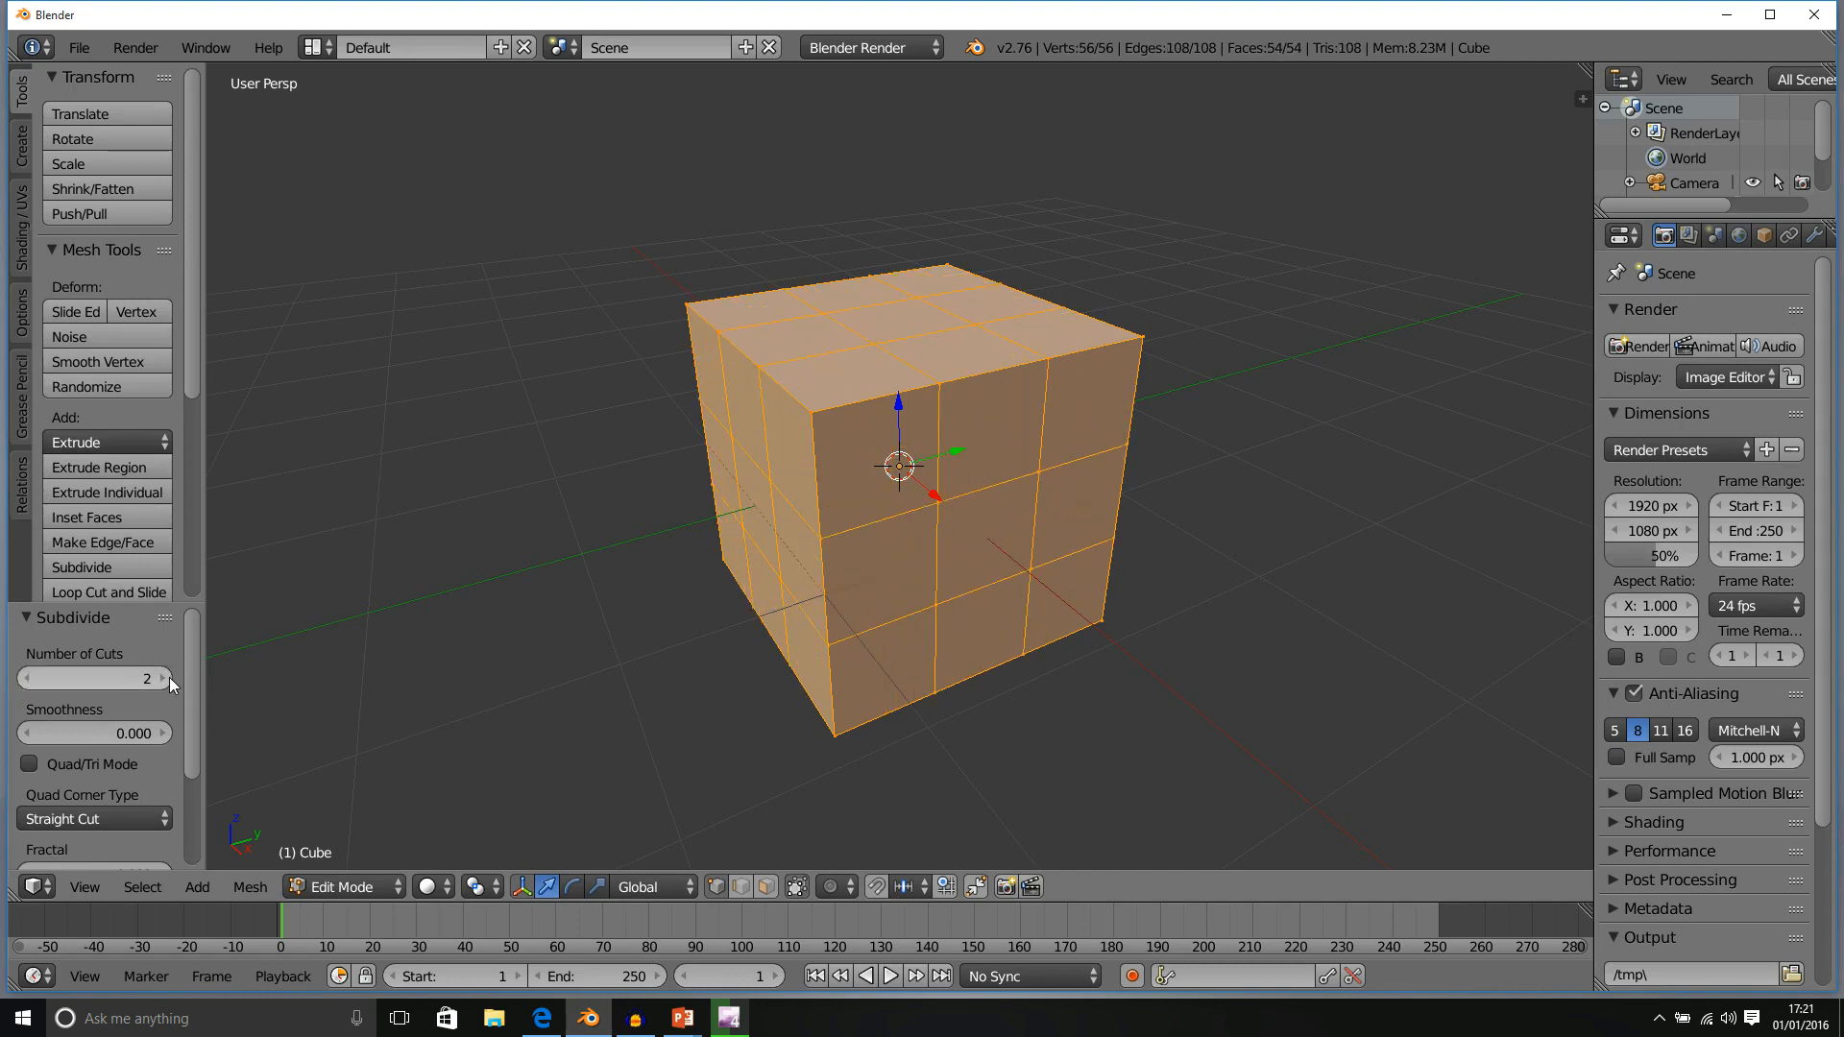
{"action": "left_click", "coordinate": [27, 678]}
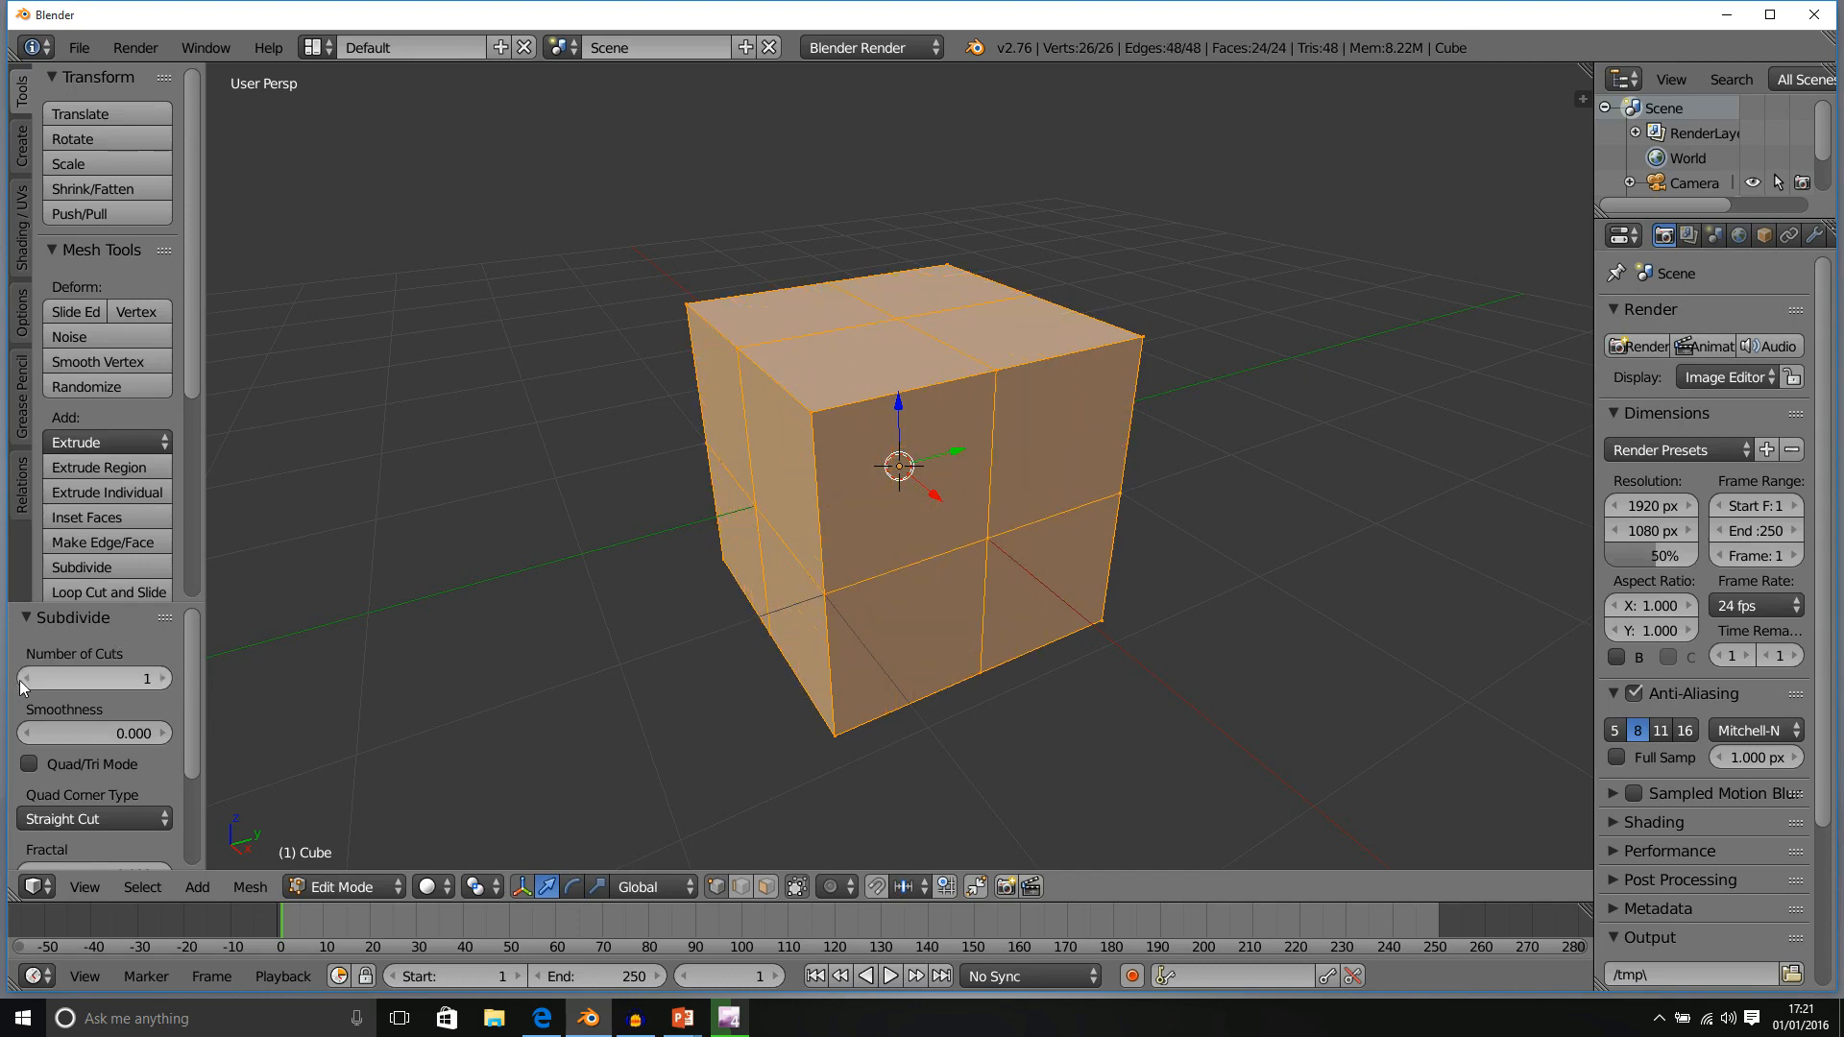
{"action": "left_click", "coordinate": [163, 680]}
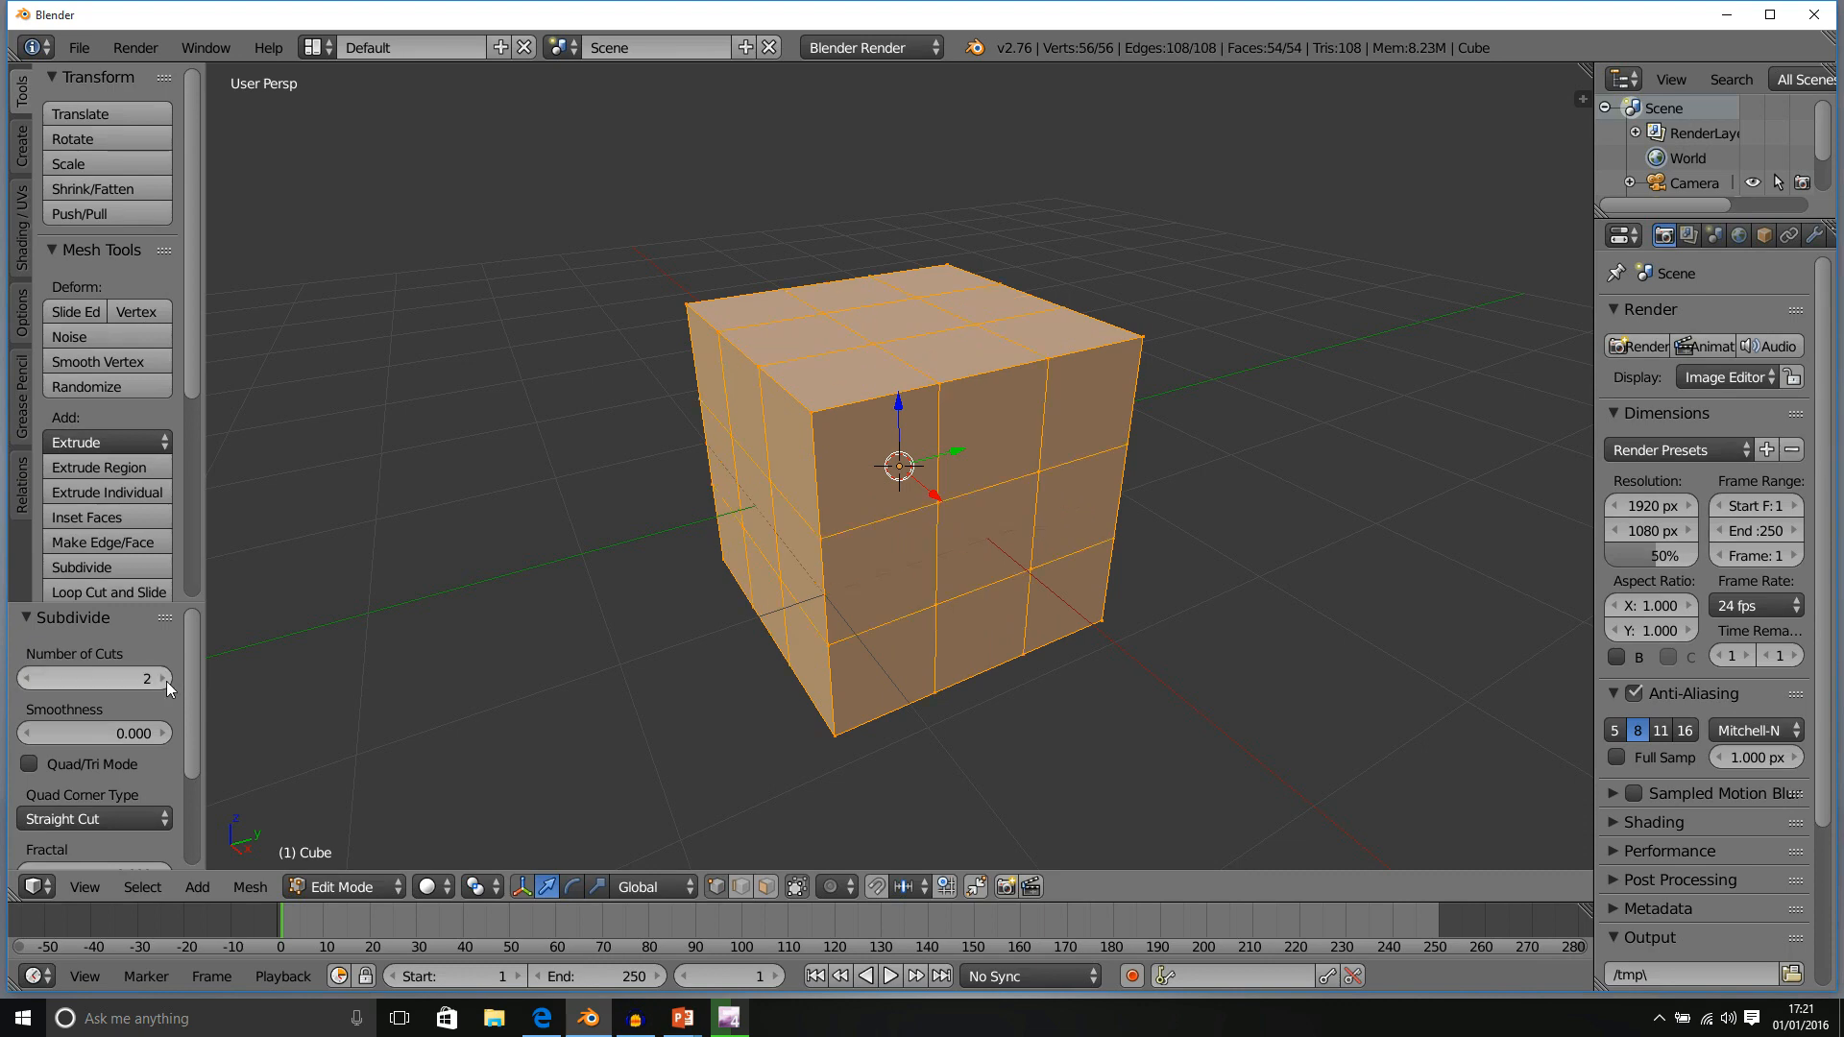
Compare the cube's faces at 1, 2 and 3 subdivision cuts, finishing with 2 cuts
{"action": "middle_click_drag", "start_coordinate": [324, 663], "coordinate": [288, 625]}
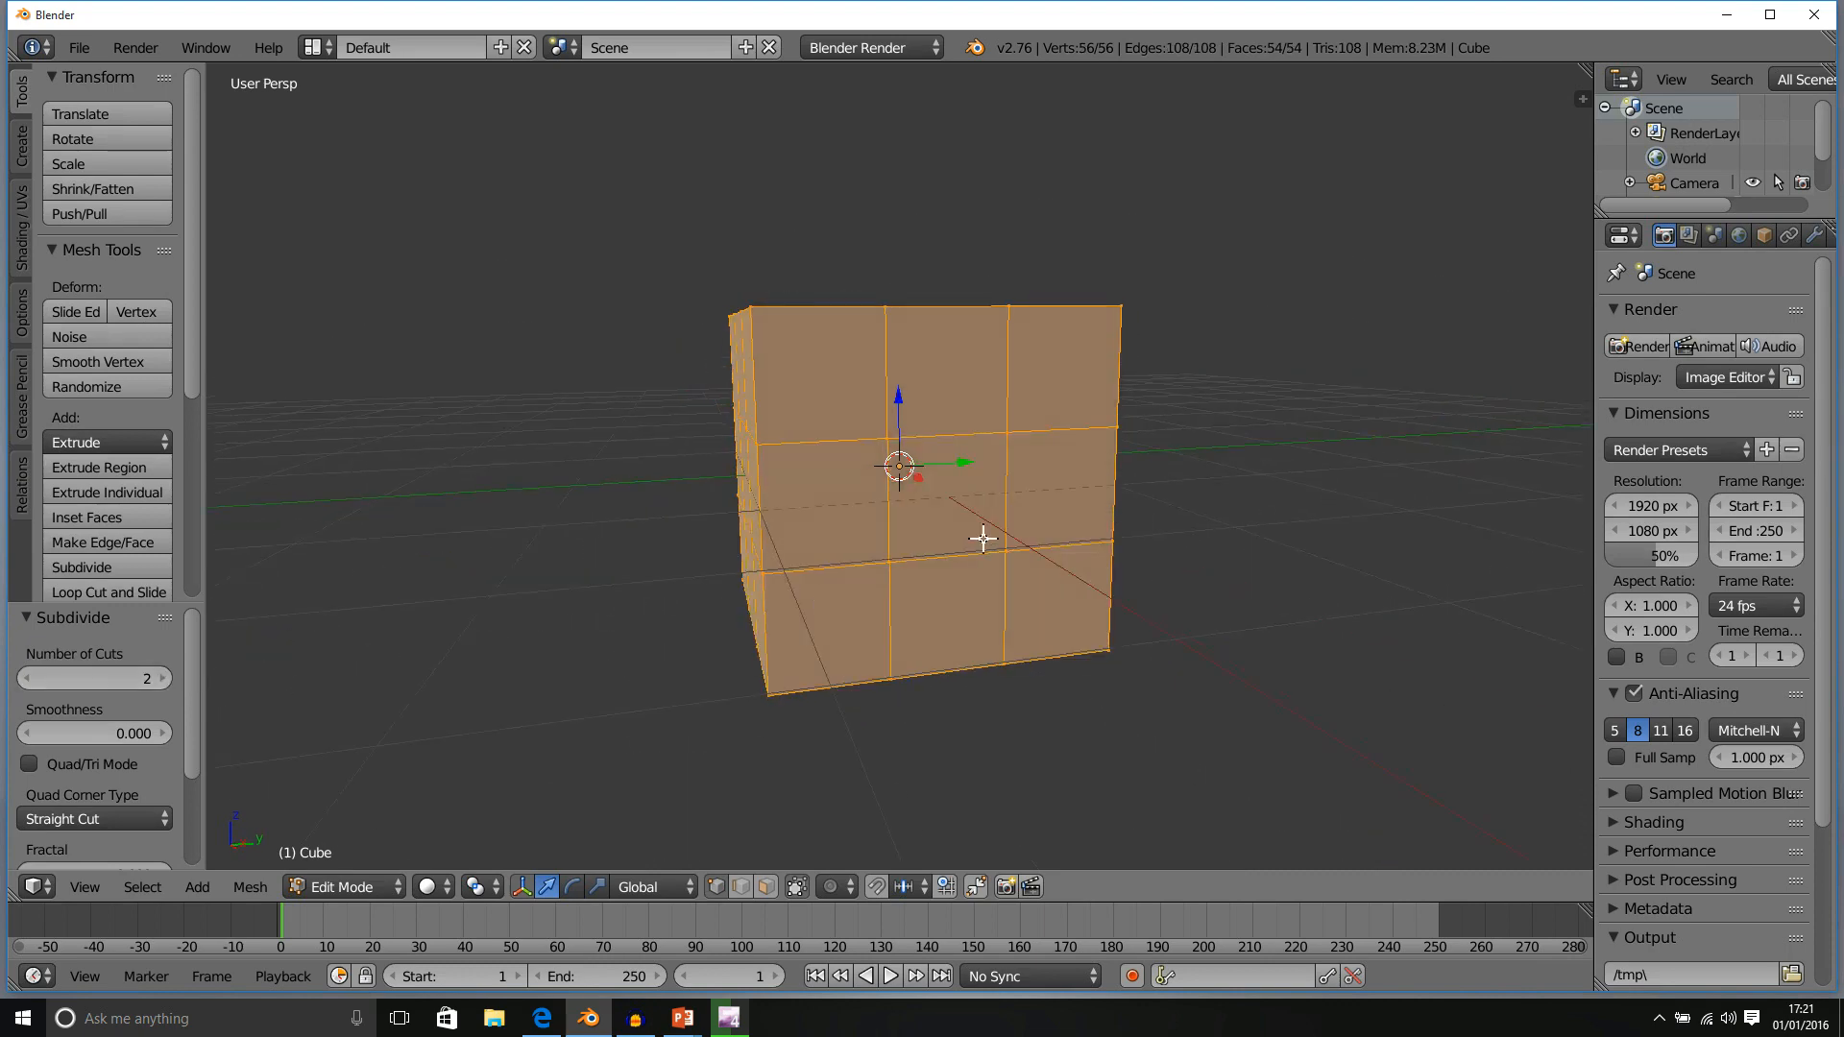
{"action": "middle_click_drag", "start_coordinate": [984, 539], "coordinate": [976, 560]}
{"action": "left_click", "coordinate": [25, 679]}
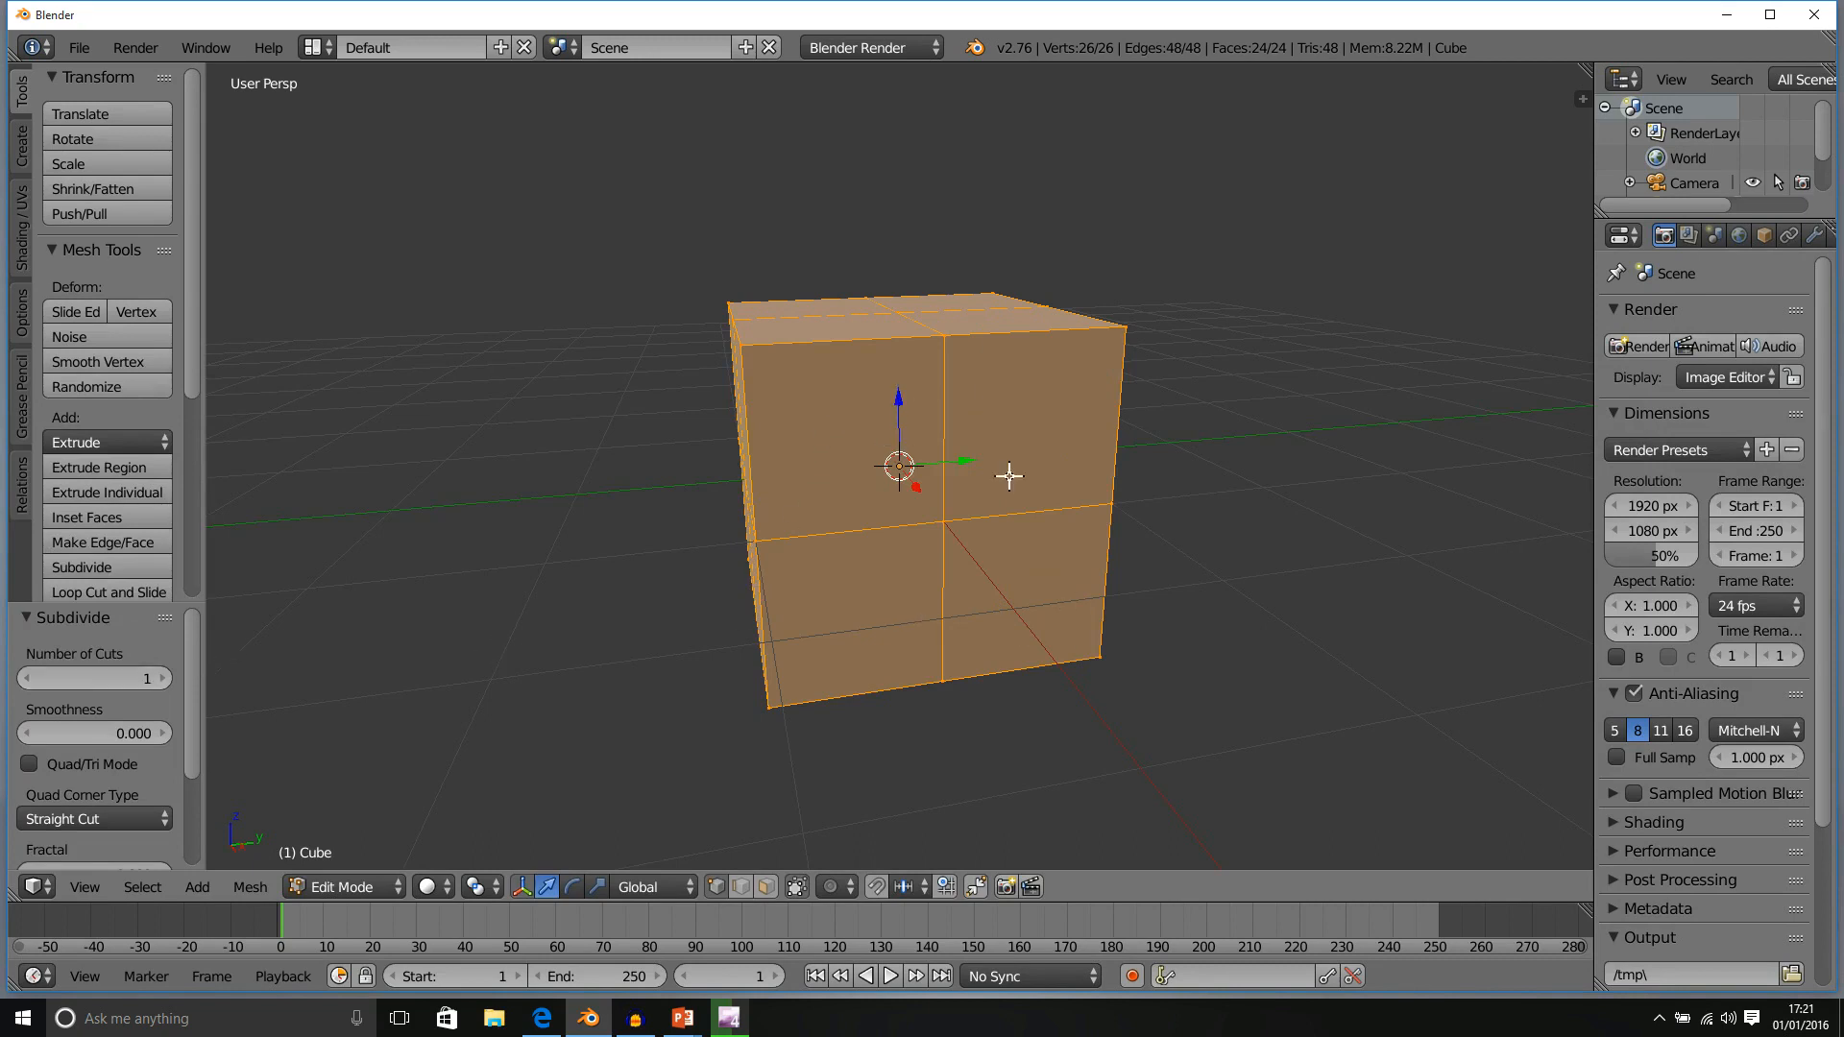
{"action": "left_click", "coordinate": [161, 675]}
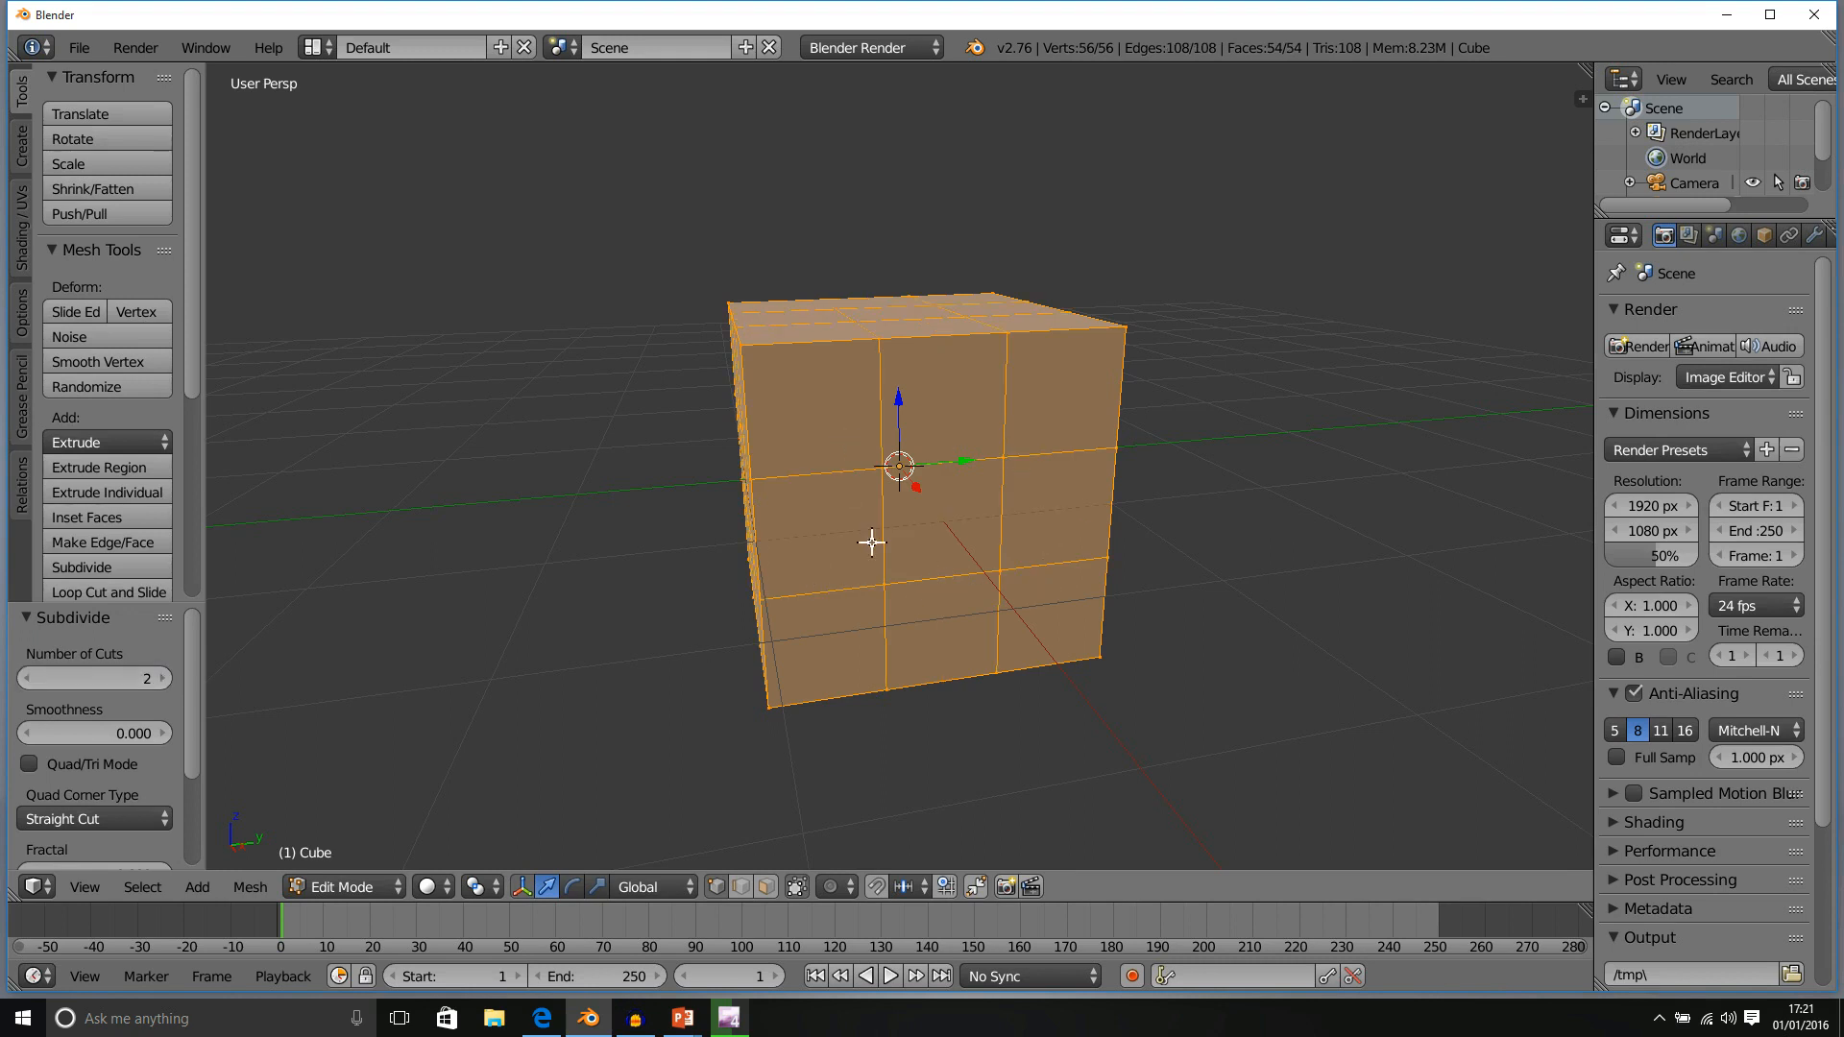
{"action": "left_click", "coordinate": [160, 678]}
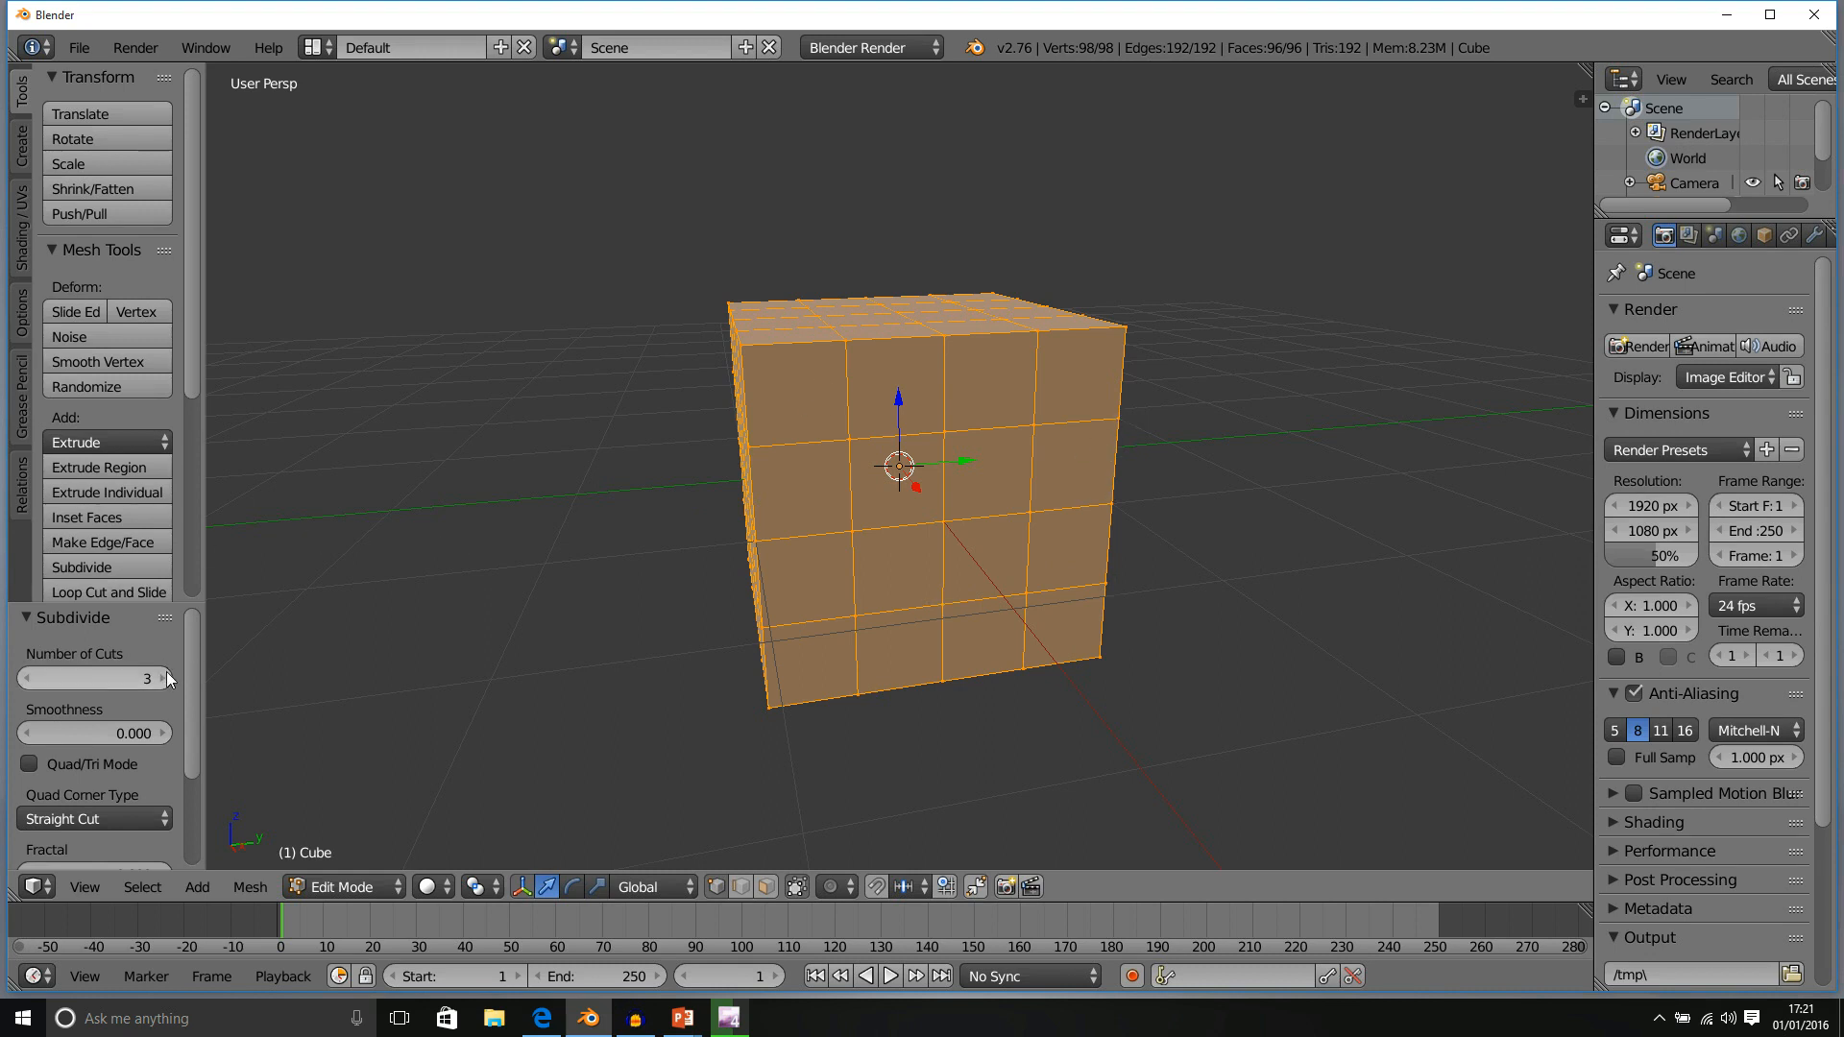
{"action": "left_click", "coordinate": [26, 678]}
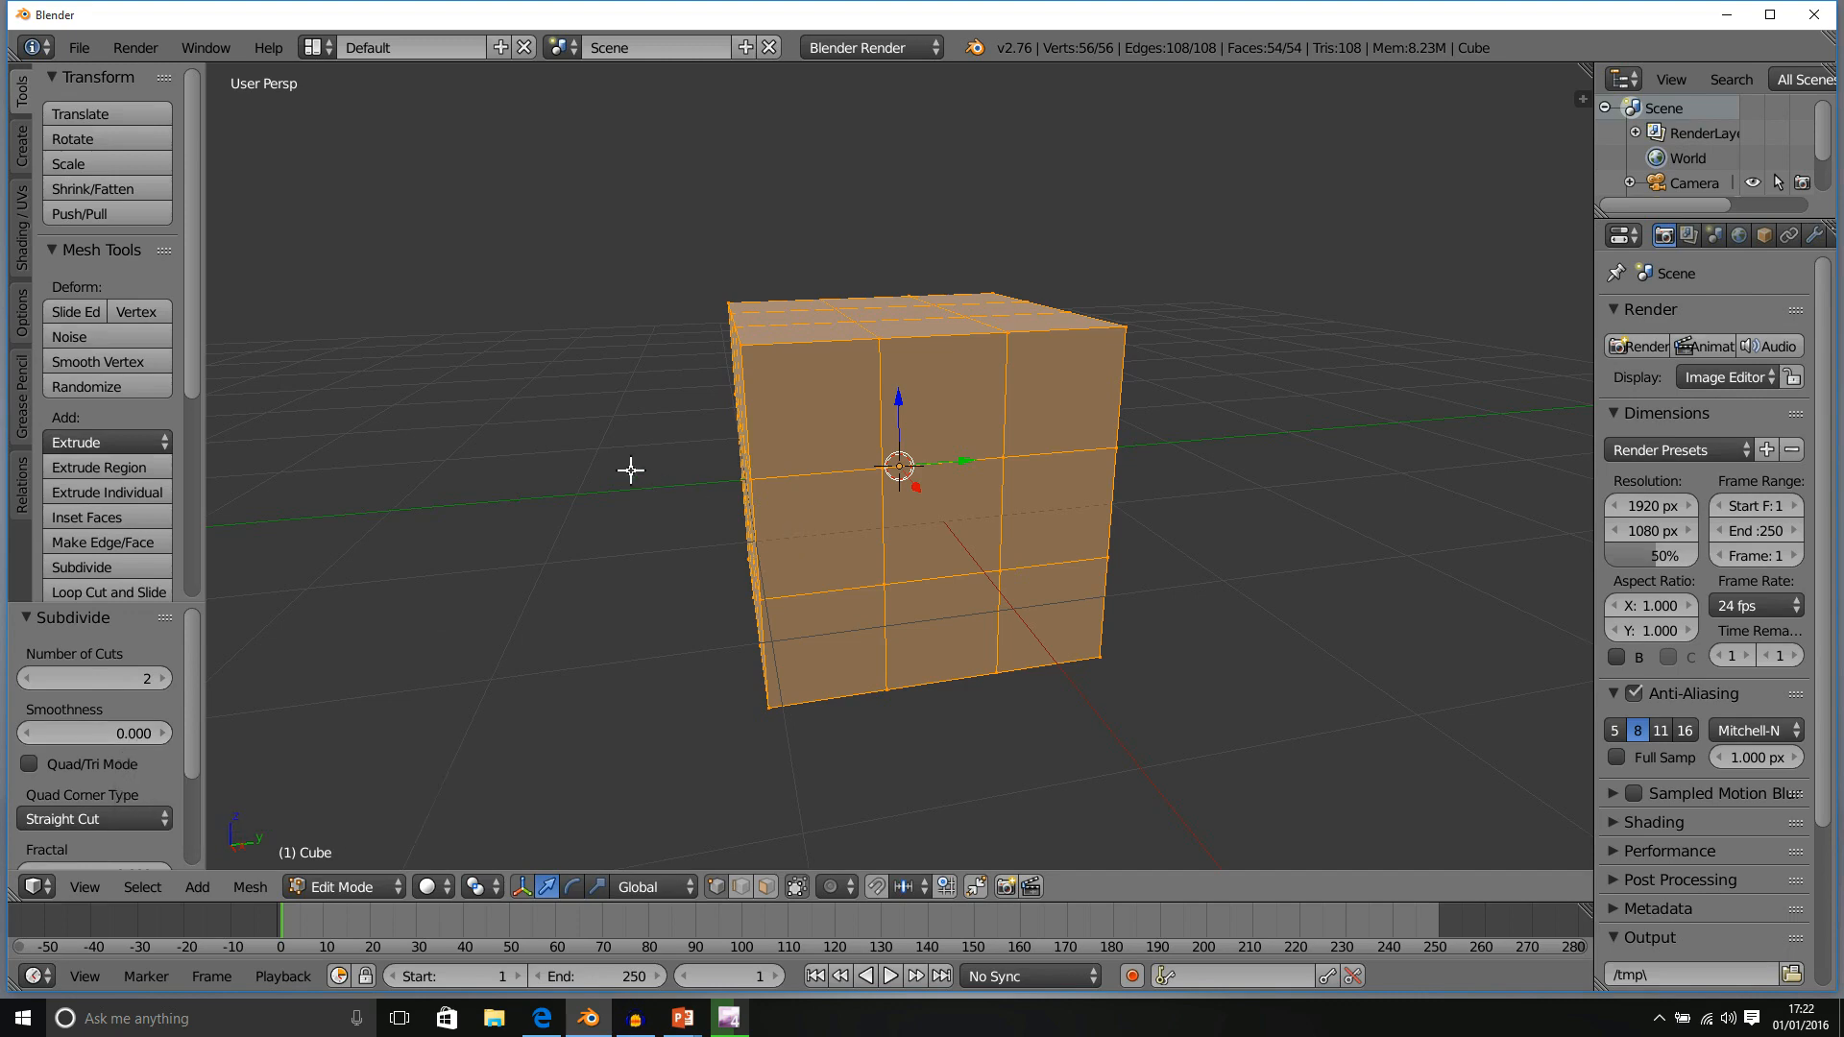
Set the subdivision's smoothness to 1.000 to round the cube, and inspect the shape from another side
{"action": "mouse_move", "coordinate": [663, 391]}
{"action": "middle_mouse_down"}
{"action": "mouse_move", "coordinate": [770, 366]}
{"action": "mouse_move", "coordinate": [742, 455]}
{"action": "mouse_move", "coordinate": [614, 375]}
{"action": "mouse_move", "coordinate": [745, 359]}
{"action": "mouse_move", "coordinate": [733, 395]}
{"action": "mouse_move", "coordinate": [691, 406]}
{"action": "middle_mouse_up"}
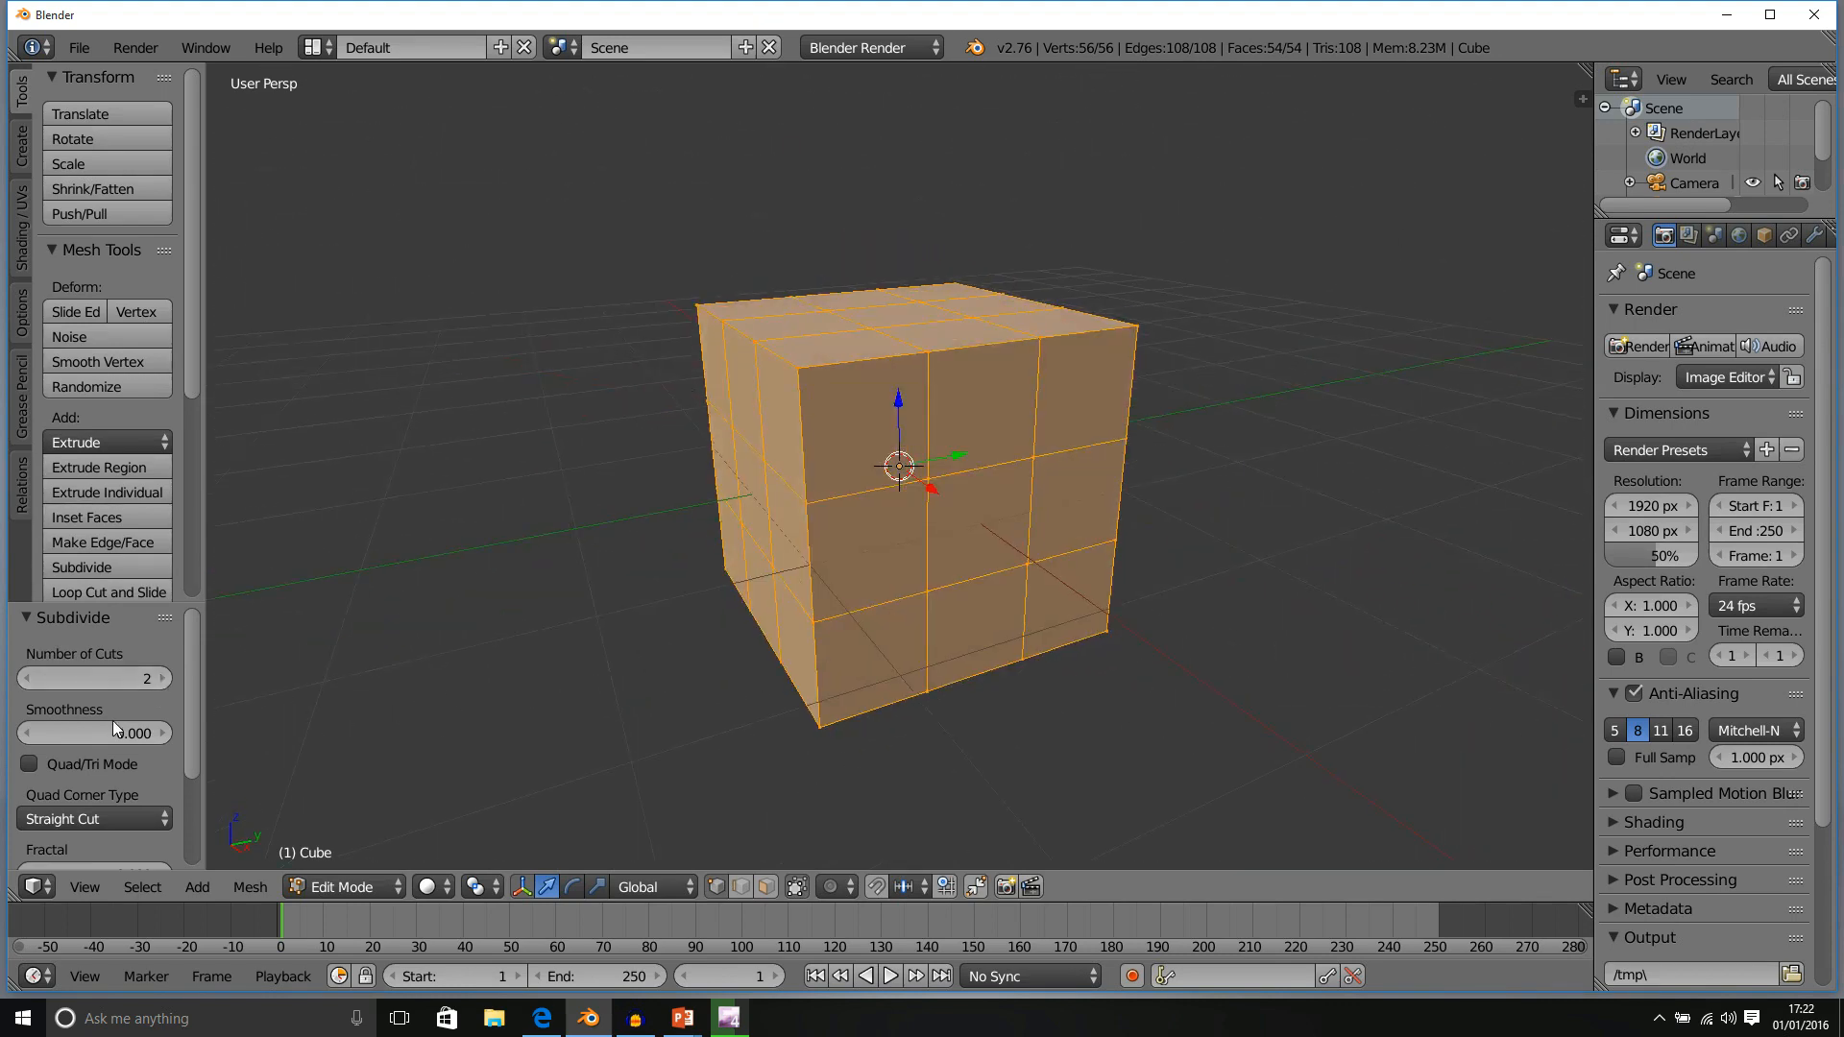
{"action": "mouse_move", "coordinate": [96, 733]}
{"action": "left_mouse_down"}
{"action": "mouse_move", "coordinate": [170, 733]}
{"action": "mouse_move", "coordinate": [58, 733]}
{"action": "mouse_move", "coordinate": [169, 733]}
{"action": "mouse_move", "coordinate": [126, 730]}
{"action": "left_mouse_up"}
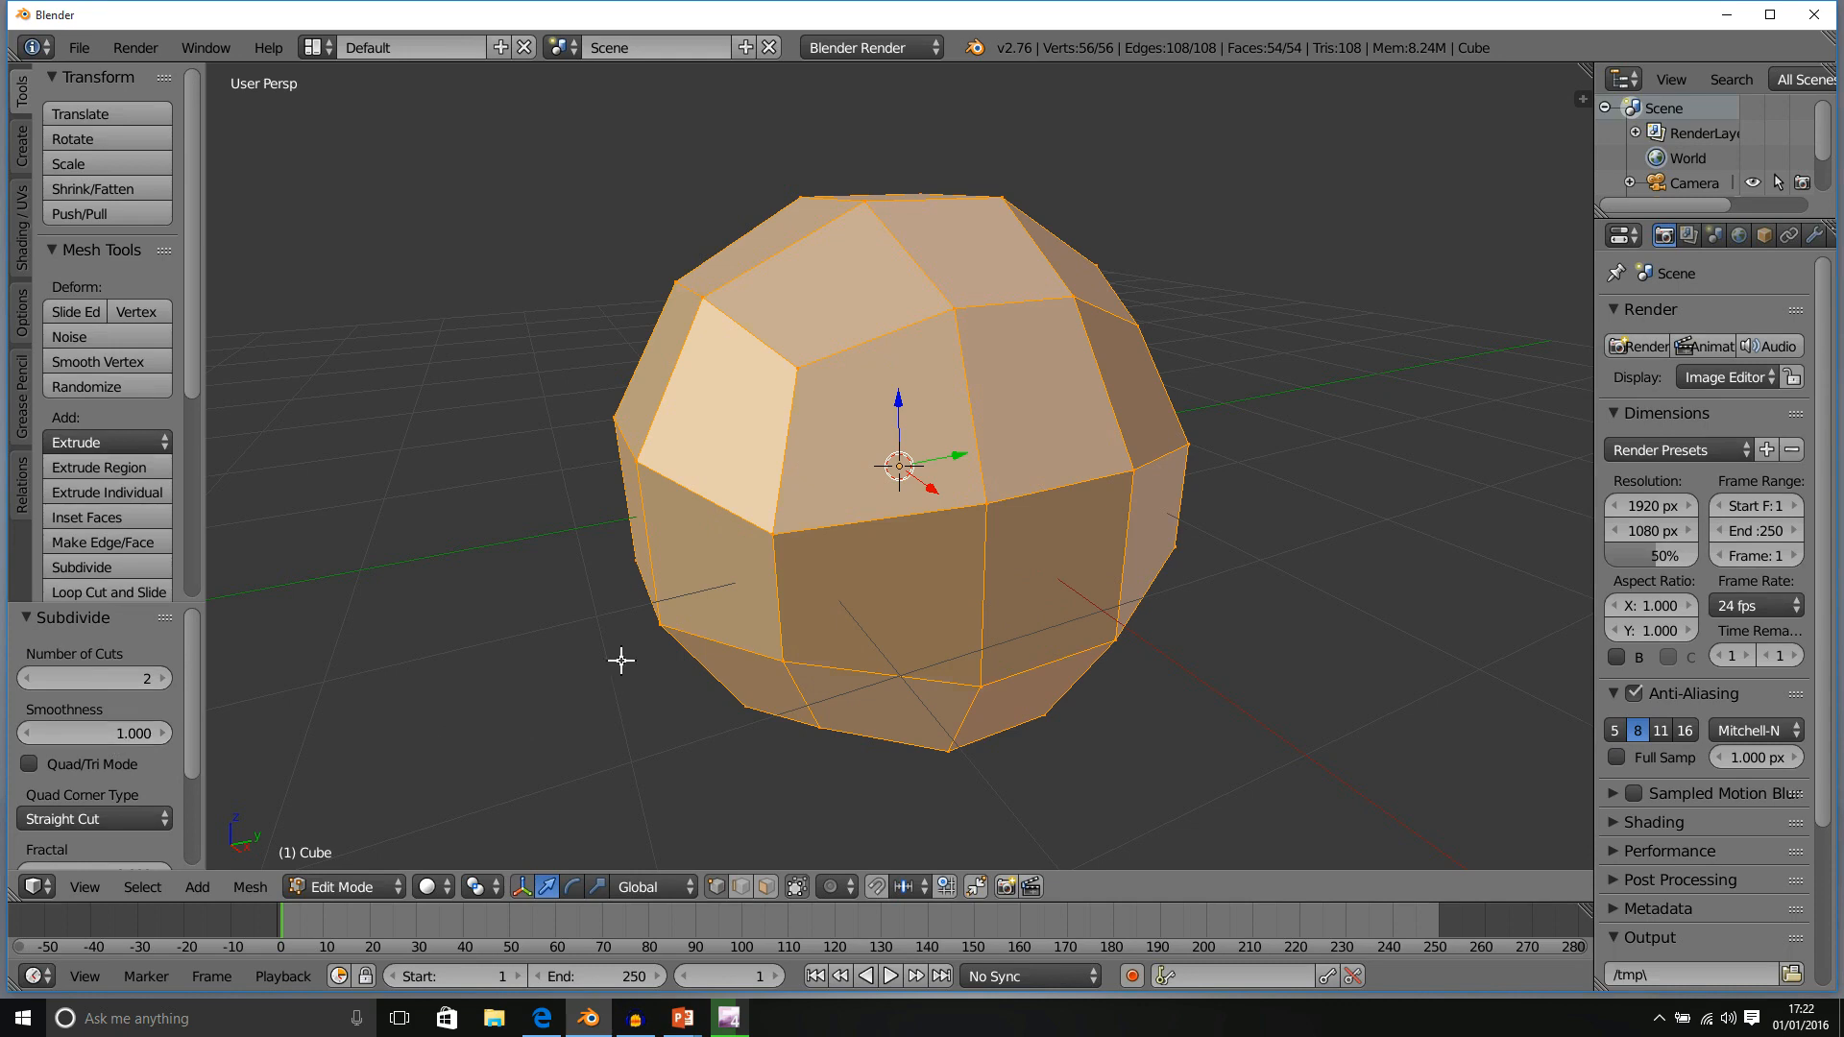
{"action": "middle_click_drag", "start_coordinate": [618, 658], "coordinate": [695, 474]}
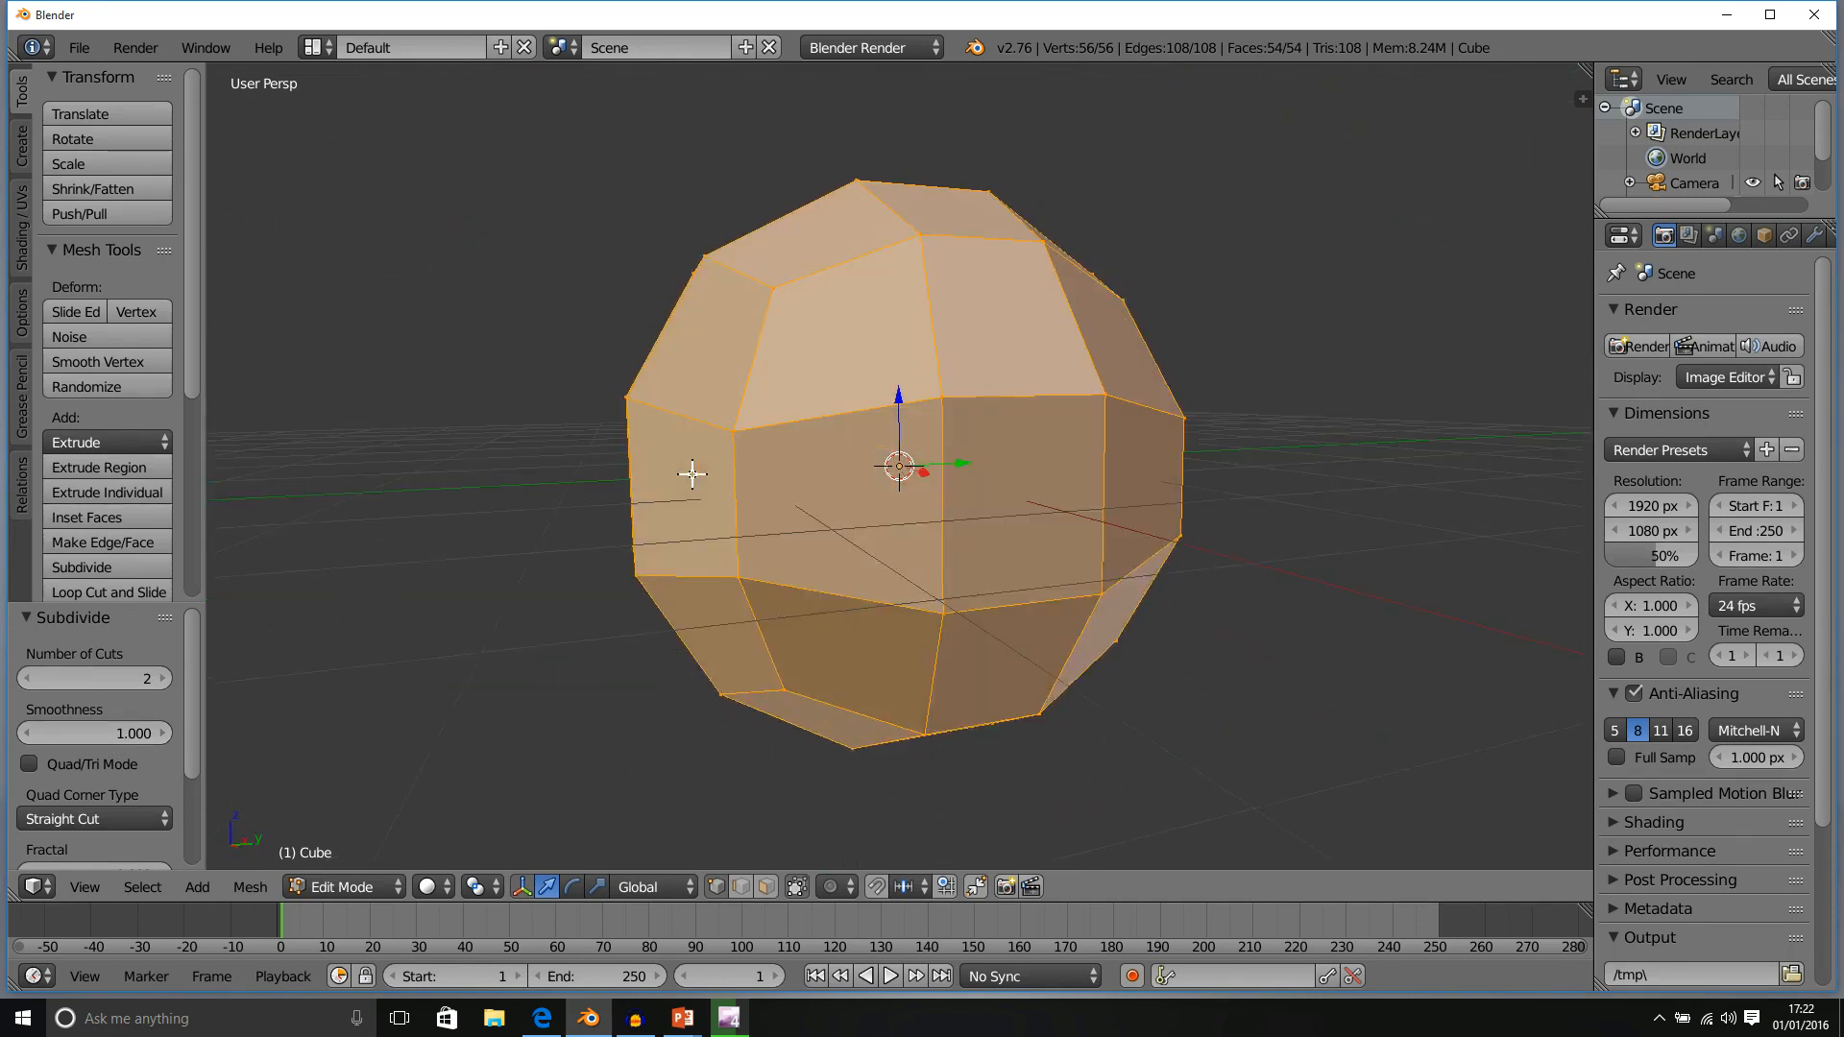
Increase the rounded mesh's number of subdivision cuts to 9 and inspect it
{"action": "left_click", "coordinate": [164, 678]}
{"action": "left_click", "coordinate": [164, 678]}
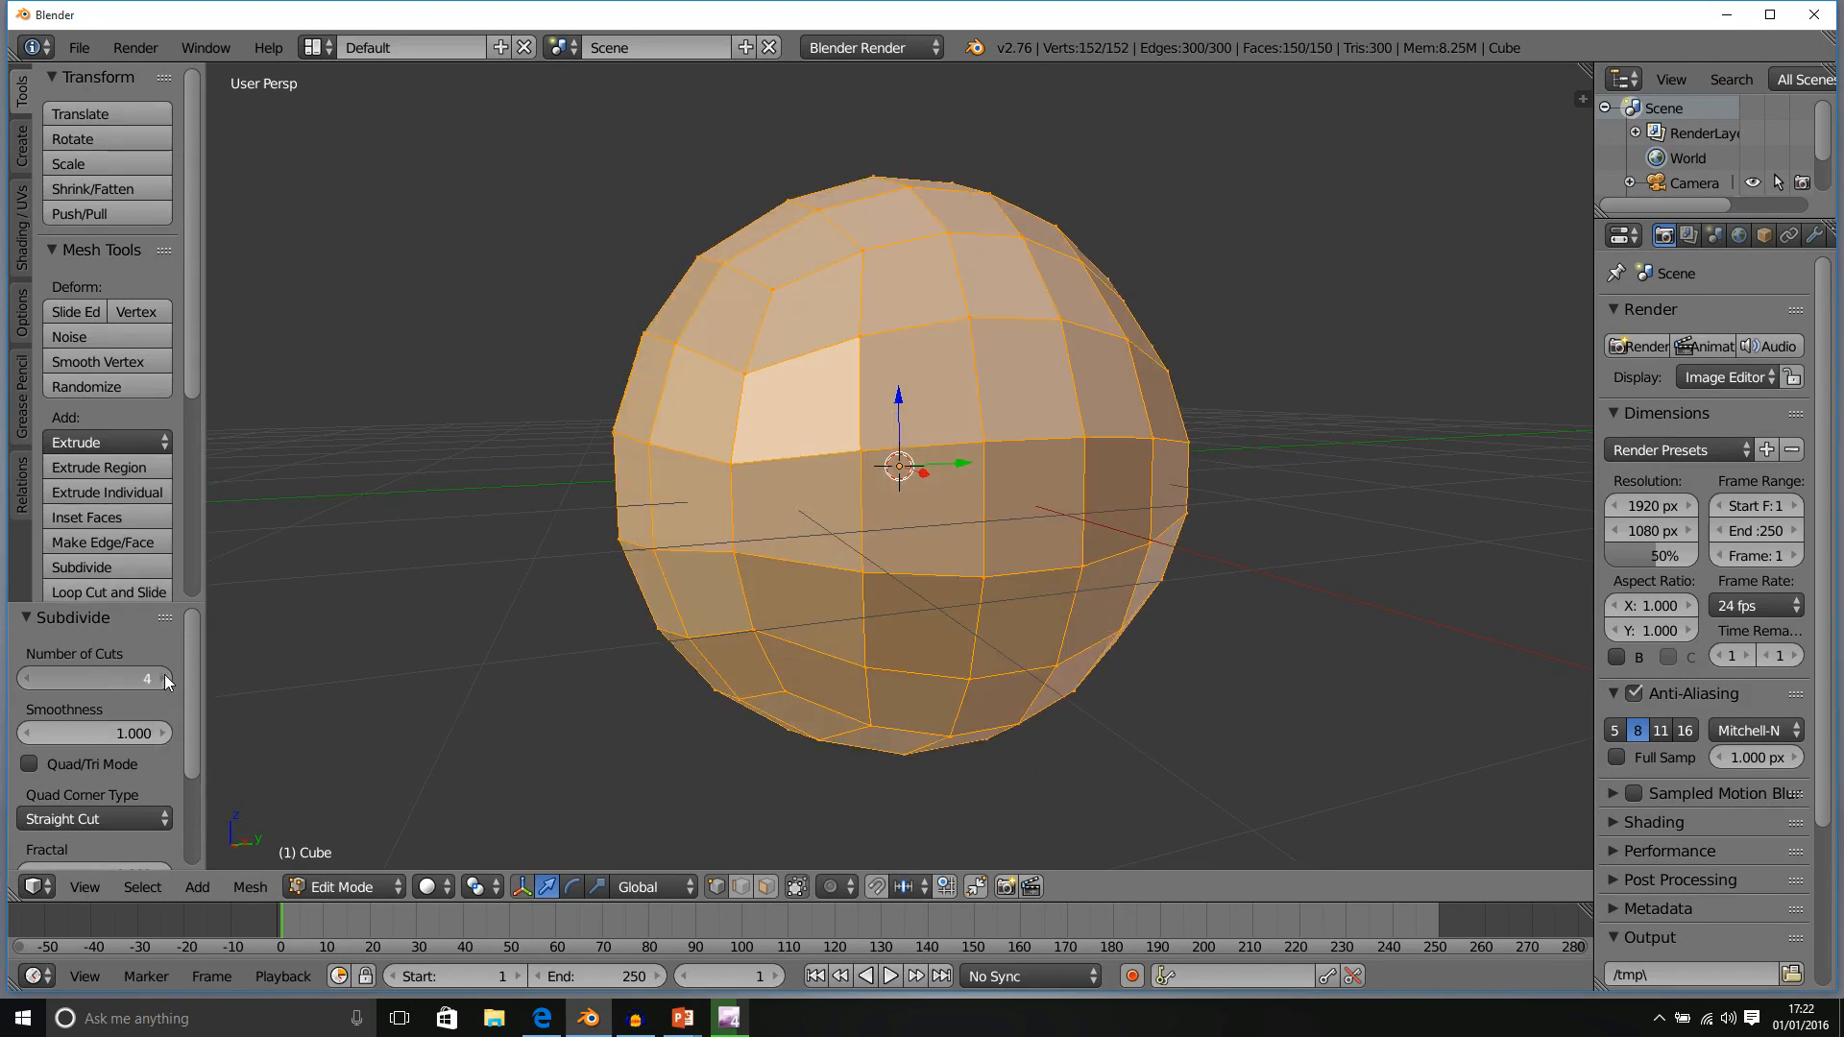
{"action": "left_click", "coordinate": [164, 678]}
{"action": "left_click", "coordinate": [164, 678]}
{"action": "left_click", "coordinate": [165, 678]}
{"action": "left_click", "coordinate": [165, 678]}
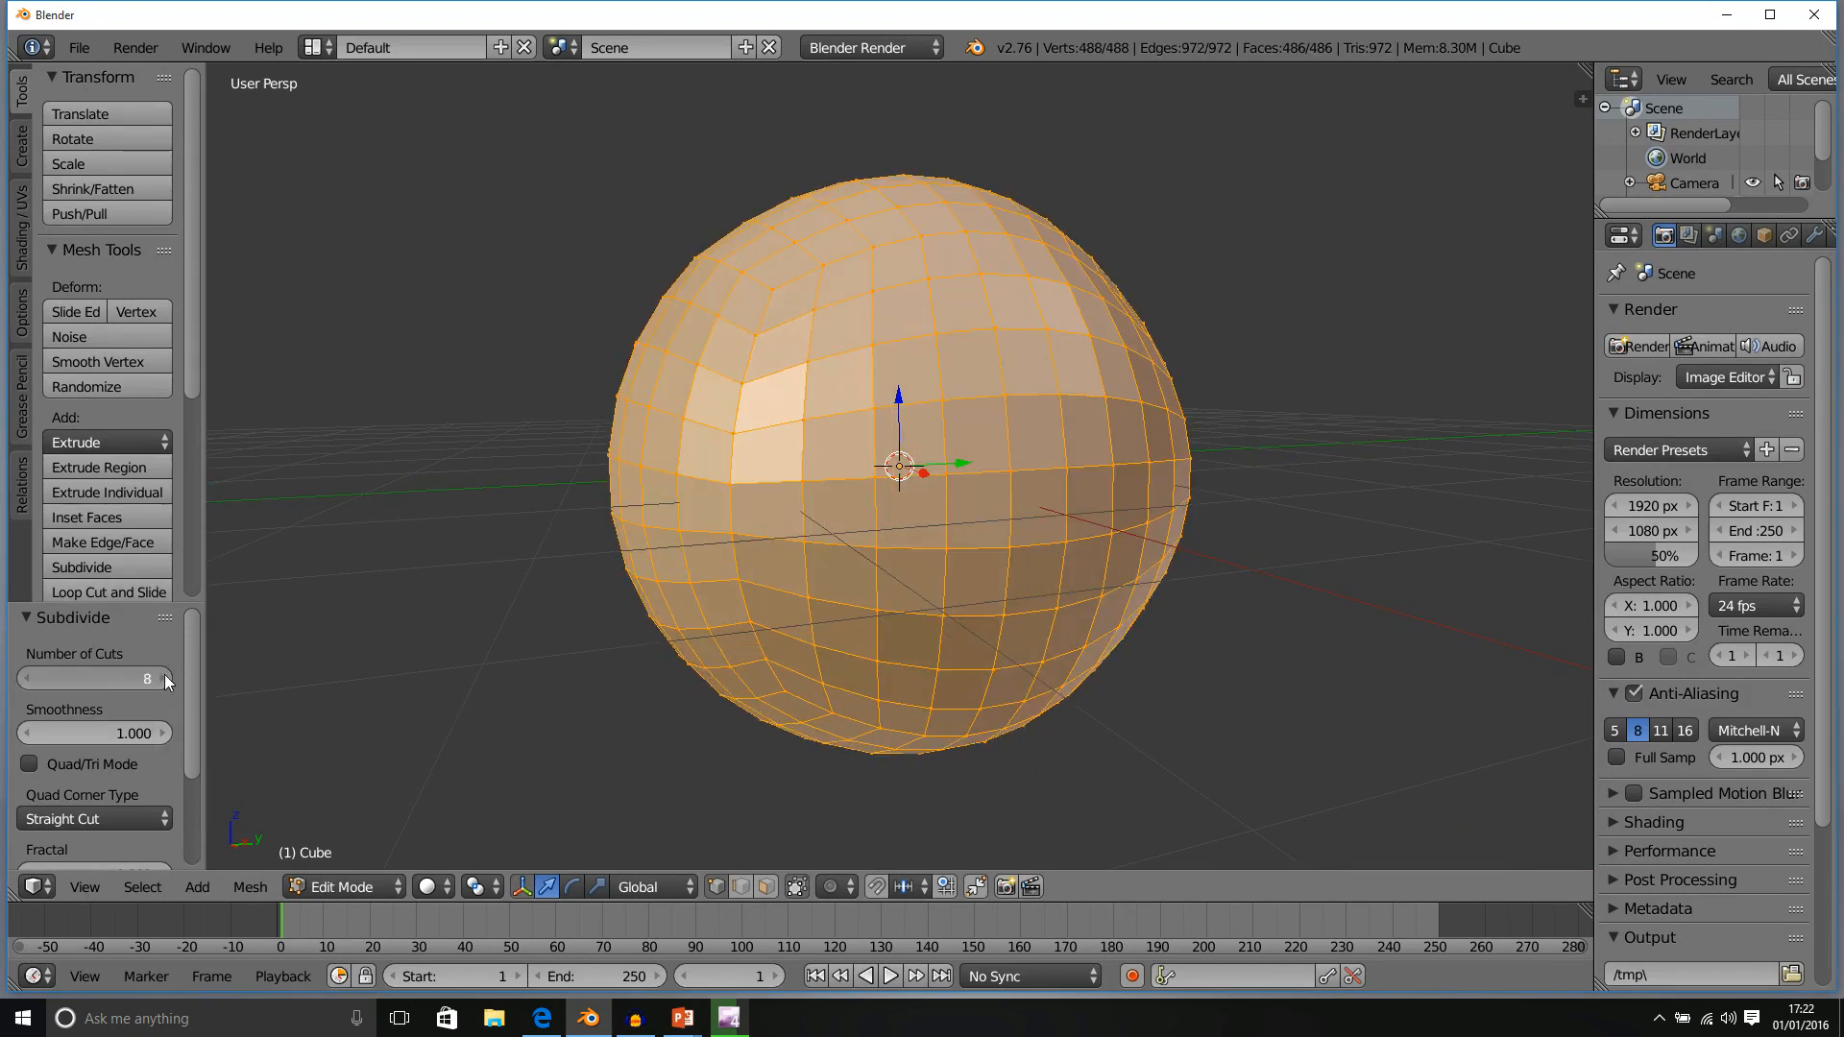
{"action": "left_click", "coordinate": [165, 678]}
{"action": "middle_click_drag", "start_coordinate": [385, 644], "coordinate": [458, 541]}
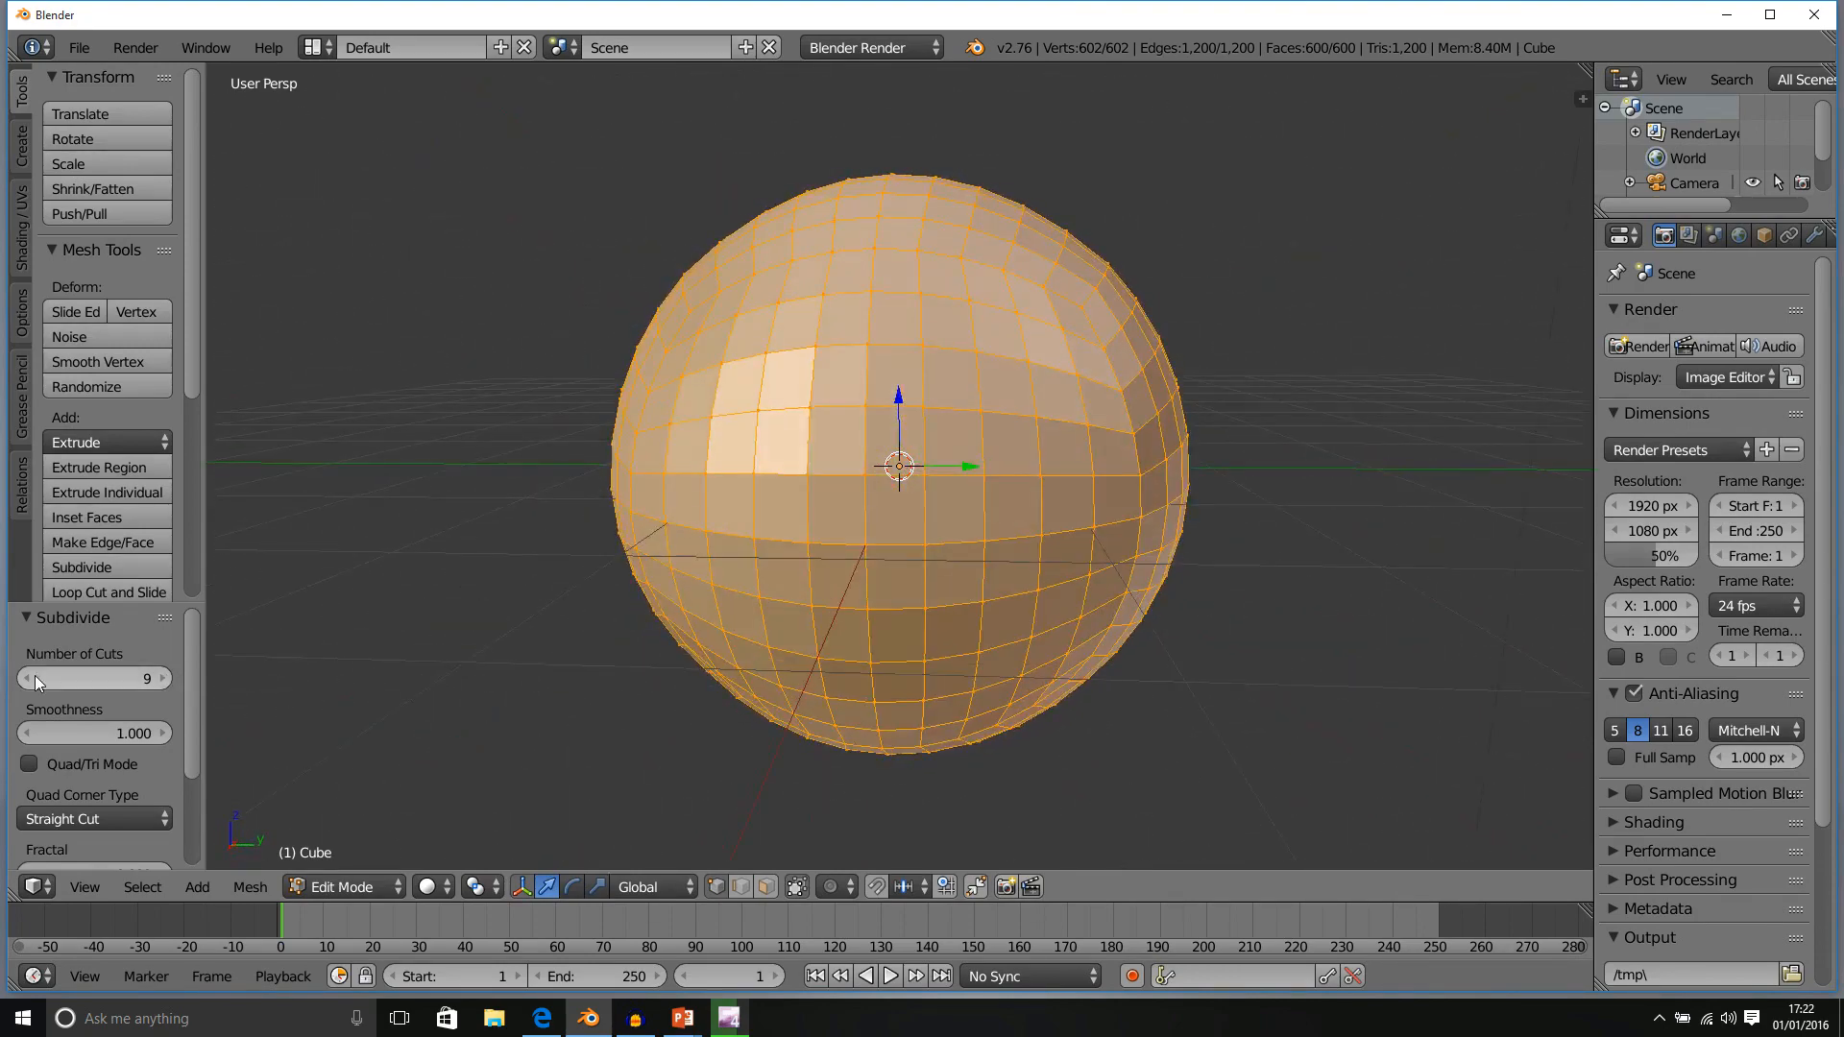
Lower the rounded mesh's number of subdivision cuts to 2
{"action": "left_click", "coordinate": [28, 678]}
{"action": "left_click", "coordinate": [28, 679]}
{"action": "left_click", "coordinate": [28, 678]}
{"action": "left_click", "coordinate": [28, 678]}
{"action": "left_click", "coordinate": [28, 678]}
{"action": "left_click", "coordinate": [28, 678]}
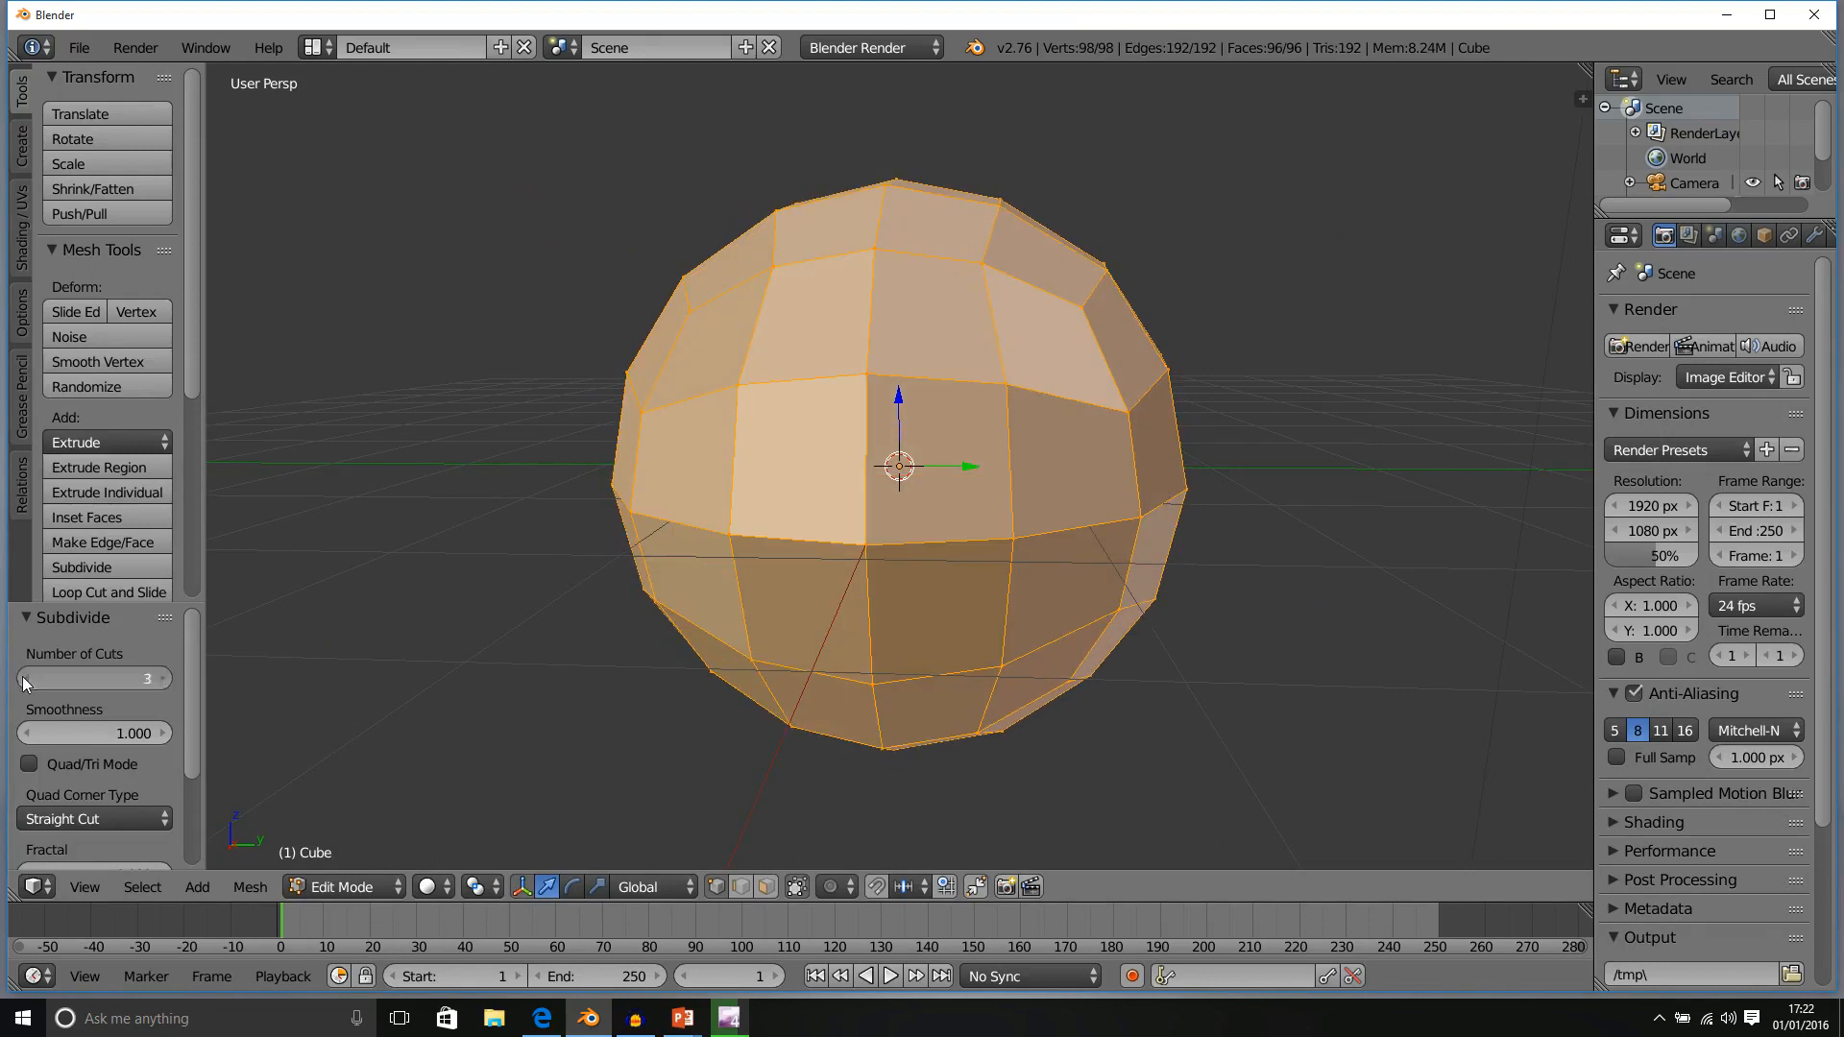
{"action": "left_click", "coordinate": [28, 678]}
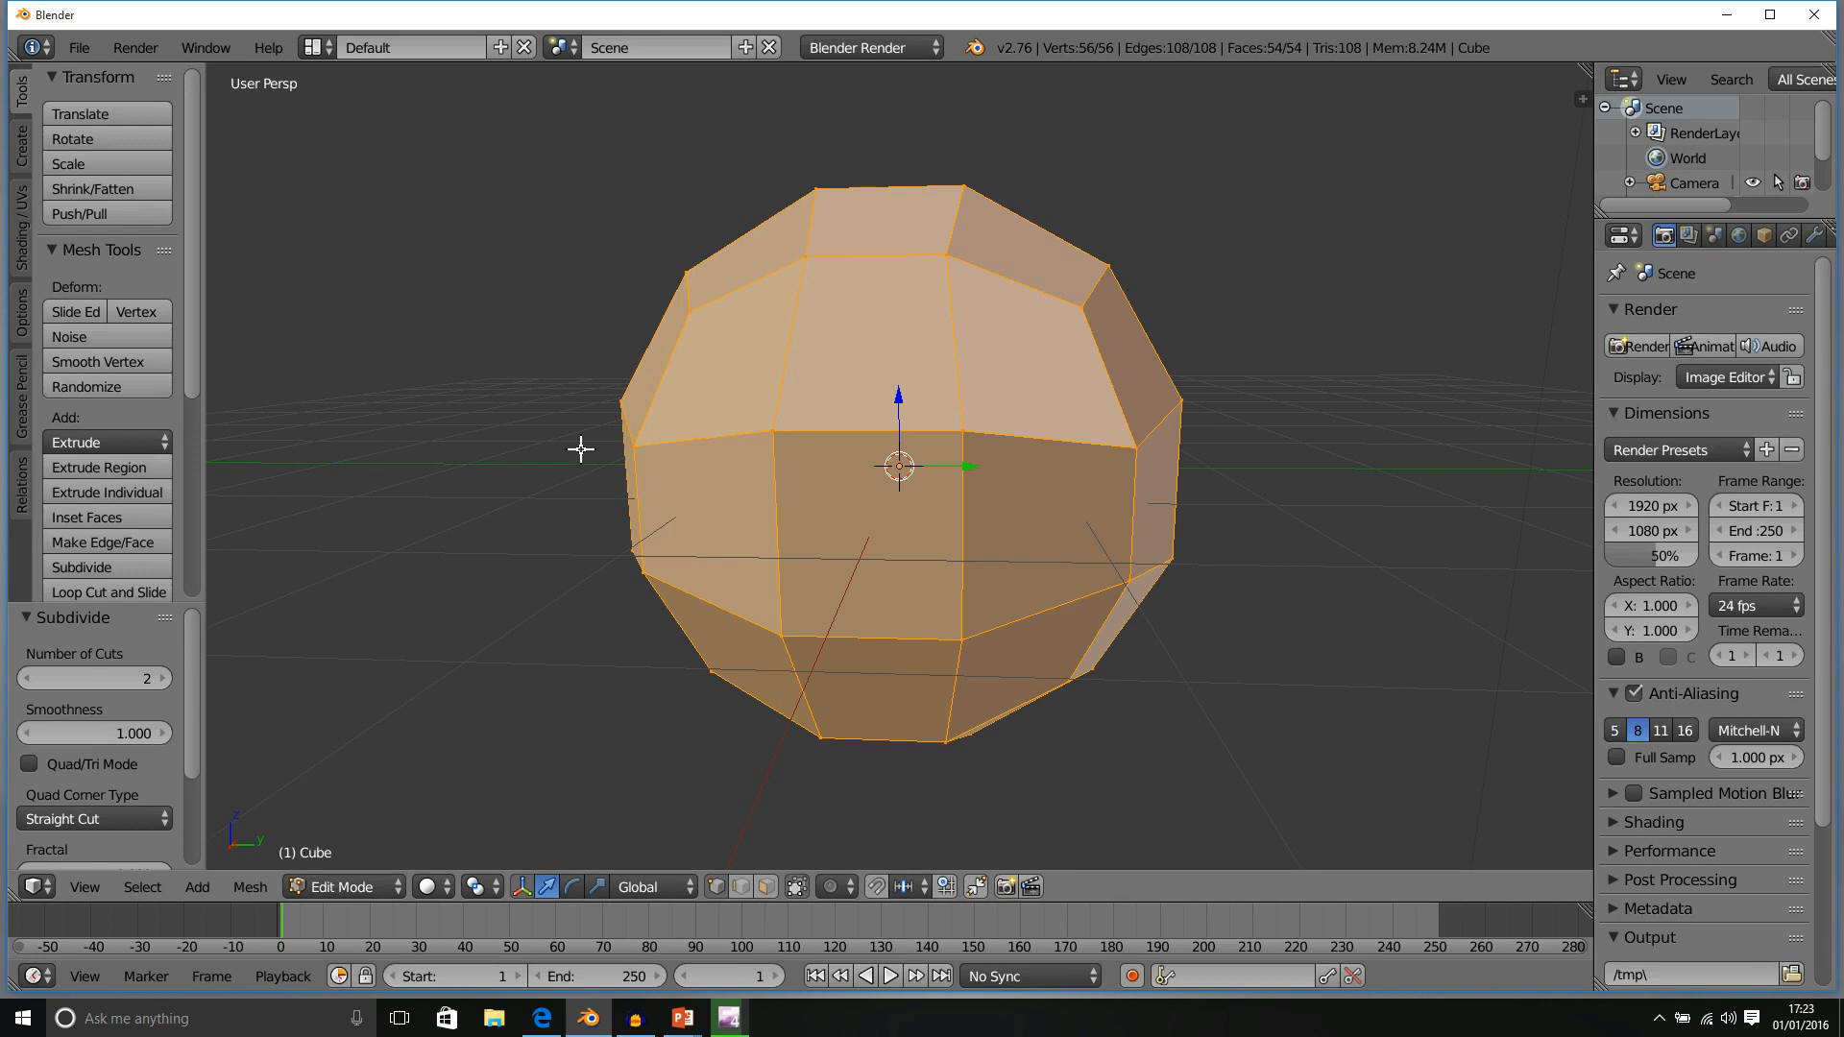
Reset the subdivision's smoothness to 0.000
{"action": "mouse_move", "coordinate": [186, 636]}
{"action": "left_mouse_down"}
{"action": "mouse_move", "coordinate": [214, 750]}
{"action": "mouse_move", "coordinate": [194, 607]}
{"action": "left_mouse_up"}
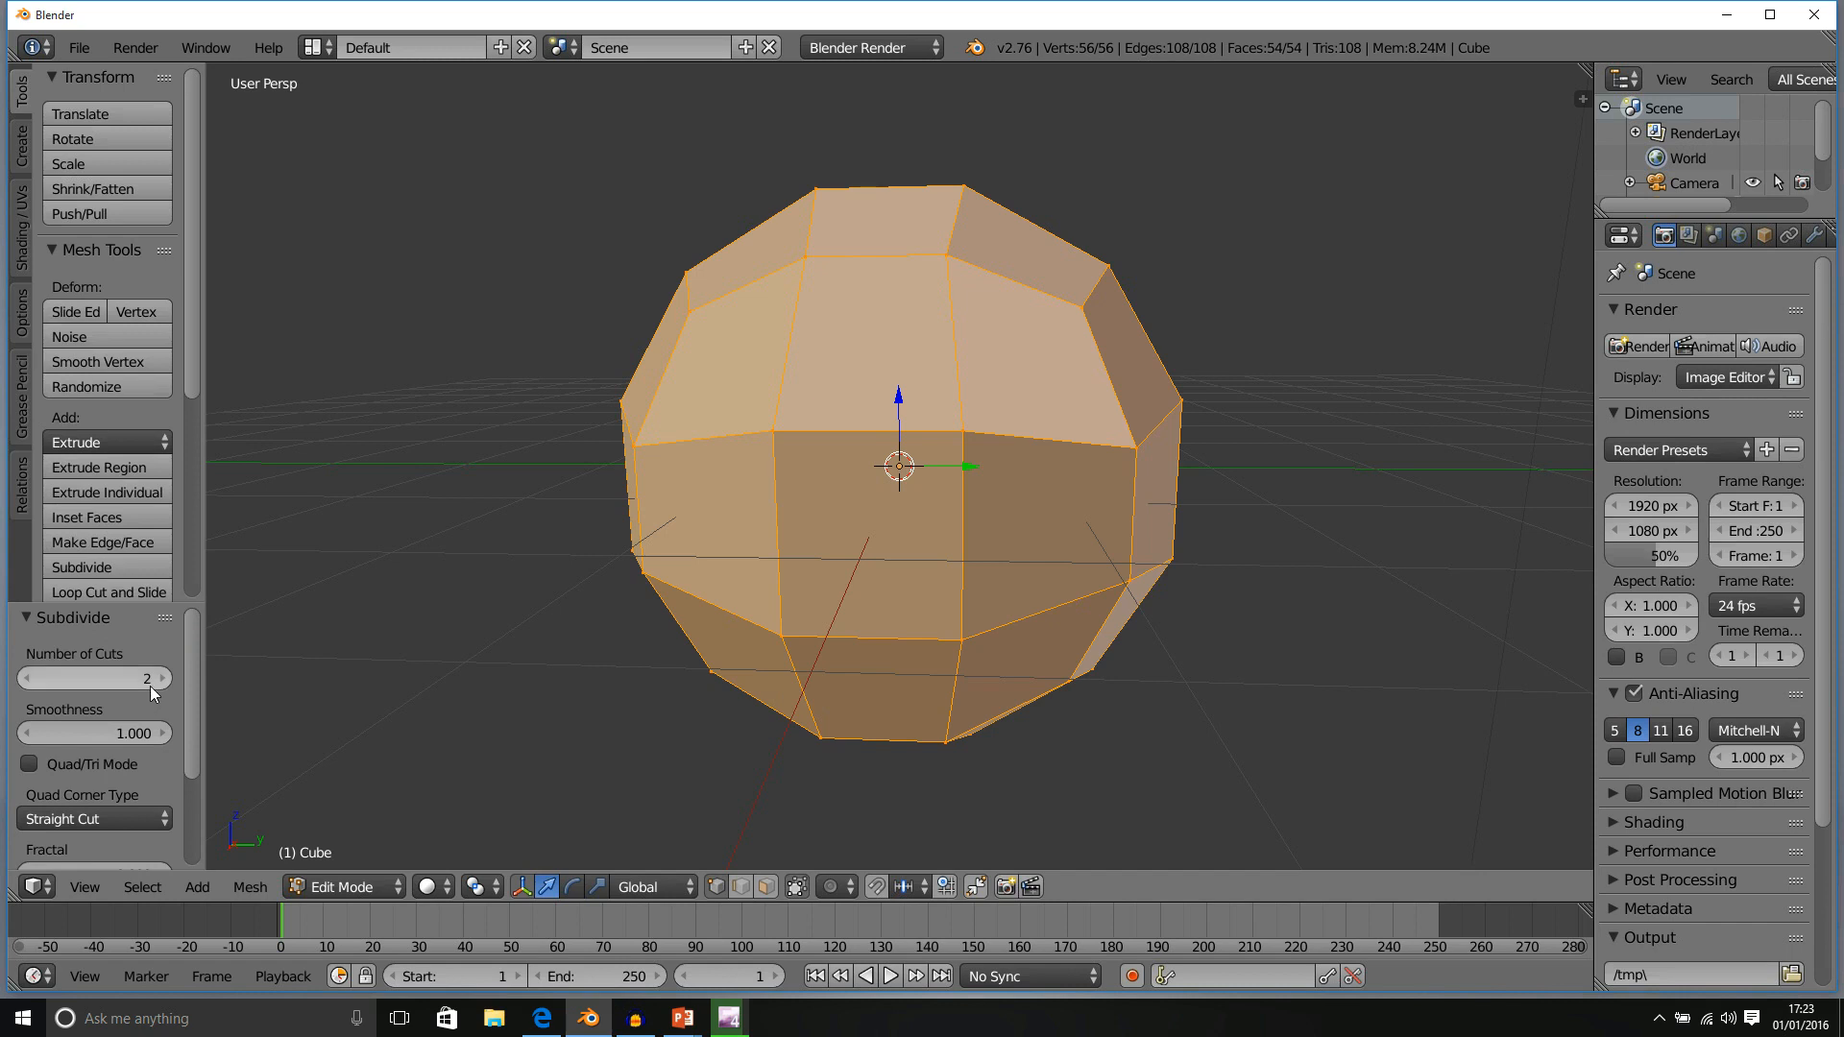
{"action": "left_click_drag", "start_coordinate": [29, 733], "coordinate": [4, 733]}
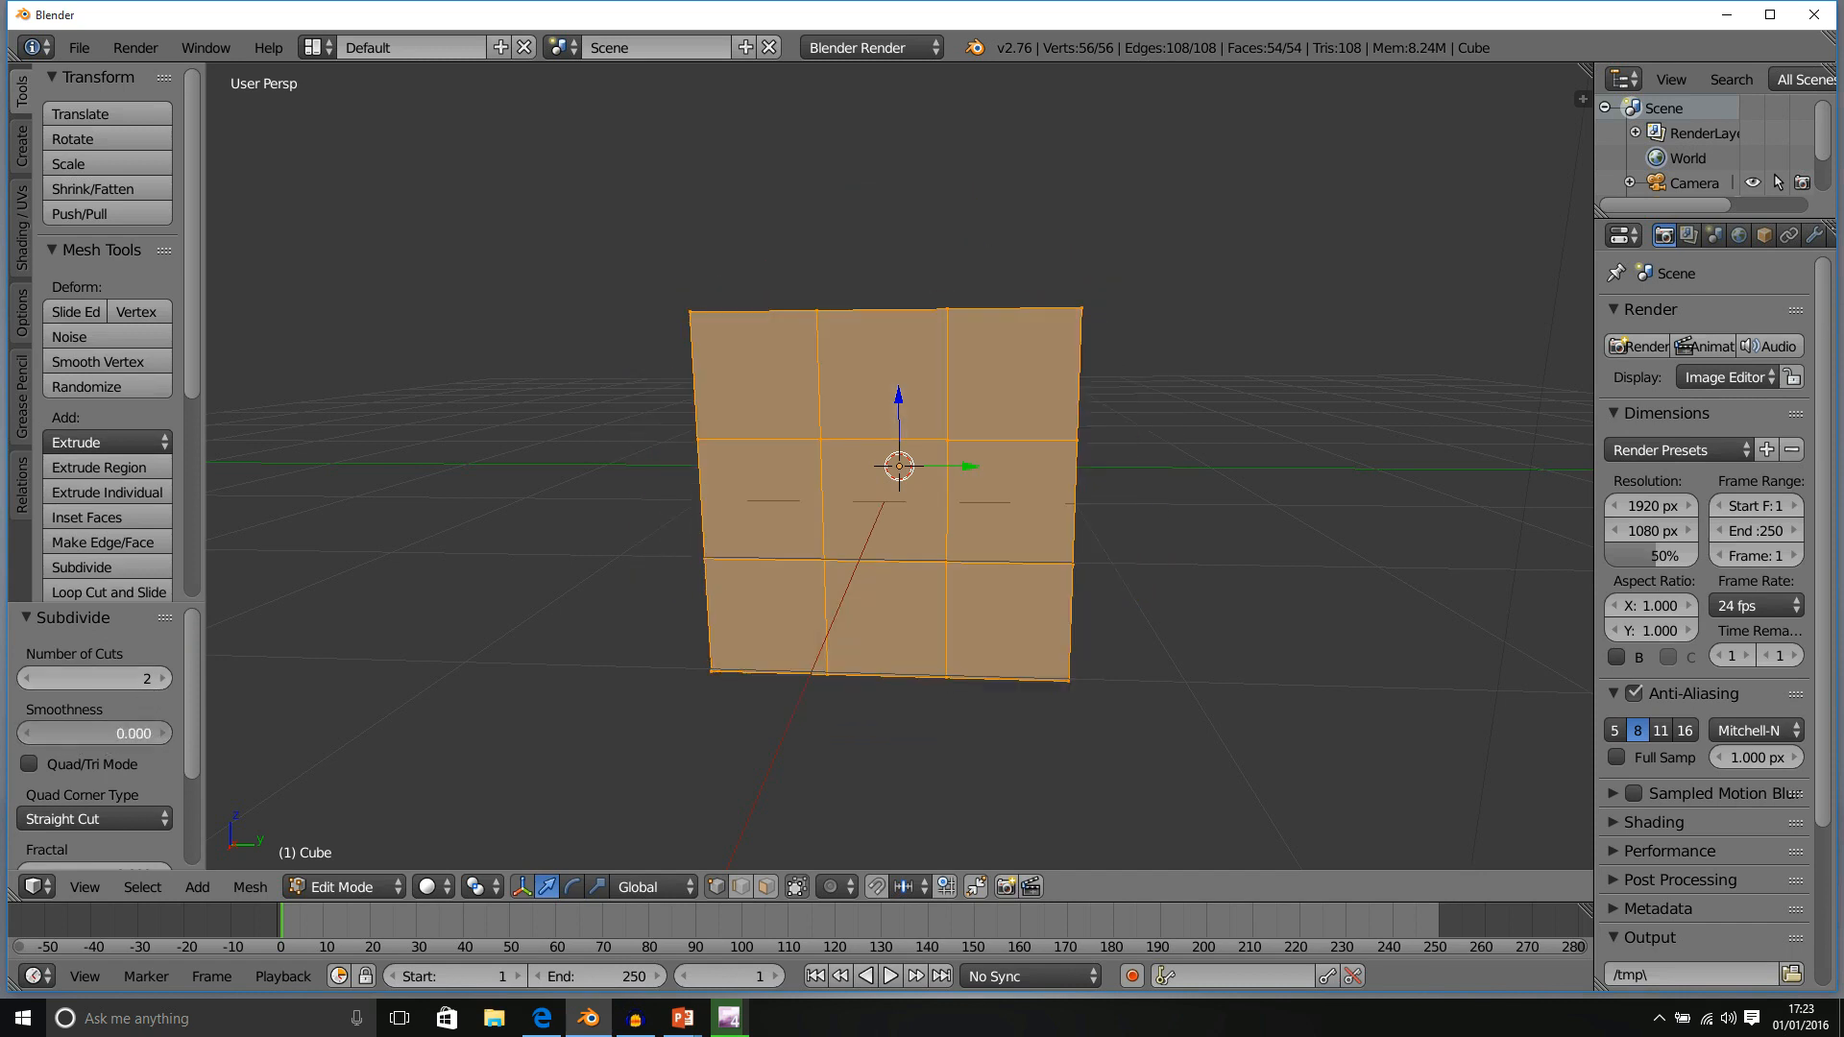
Set the subdivision's Fractal value to 3.140 and inspect the distorted cube from another angle
{"action": "scroll", "coordinate": [154, 695], "scroll_direction": "down", "scroll_amount": 4}
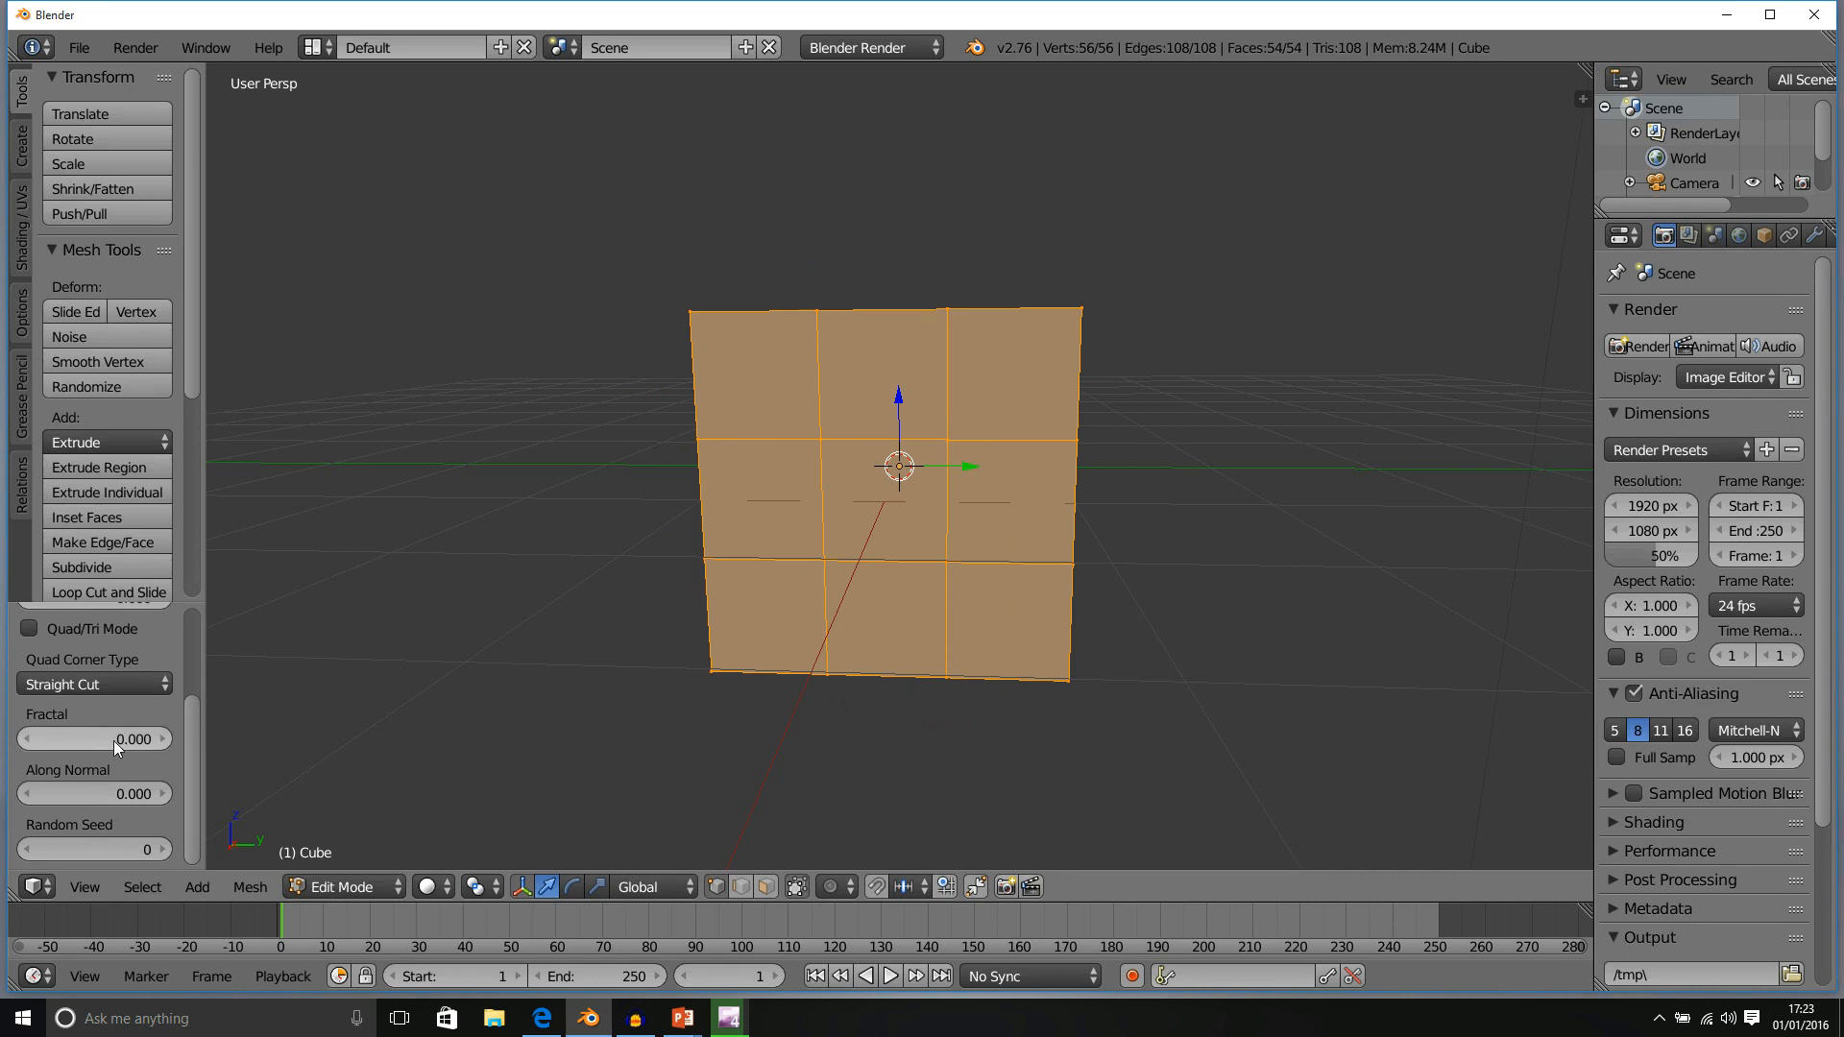
{"action": "left_click_drag", "start_coordinate": [94, 738], "coordinate": [238, 739]}
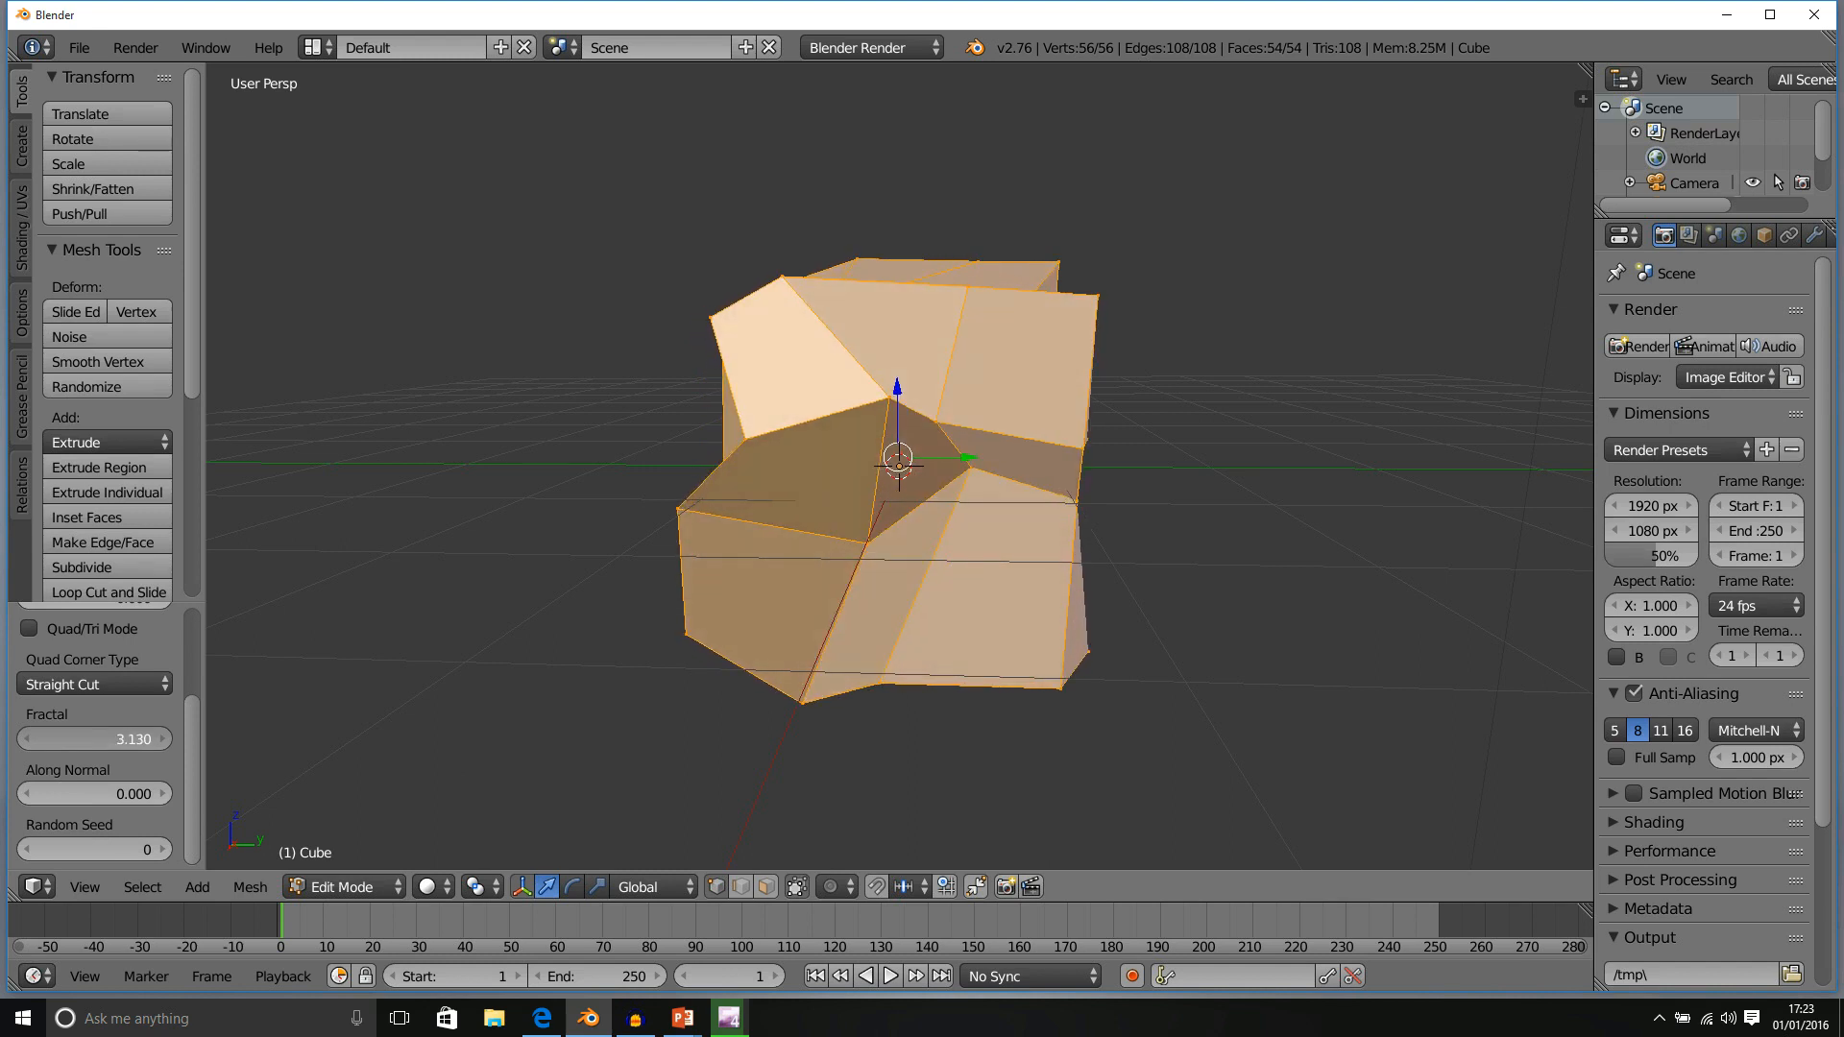
{"action": "middle_click_drag", "start_coordinate": [568, 465], "coordinate": [694, 515]}
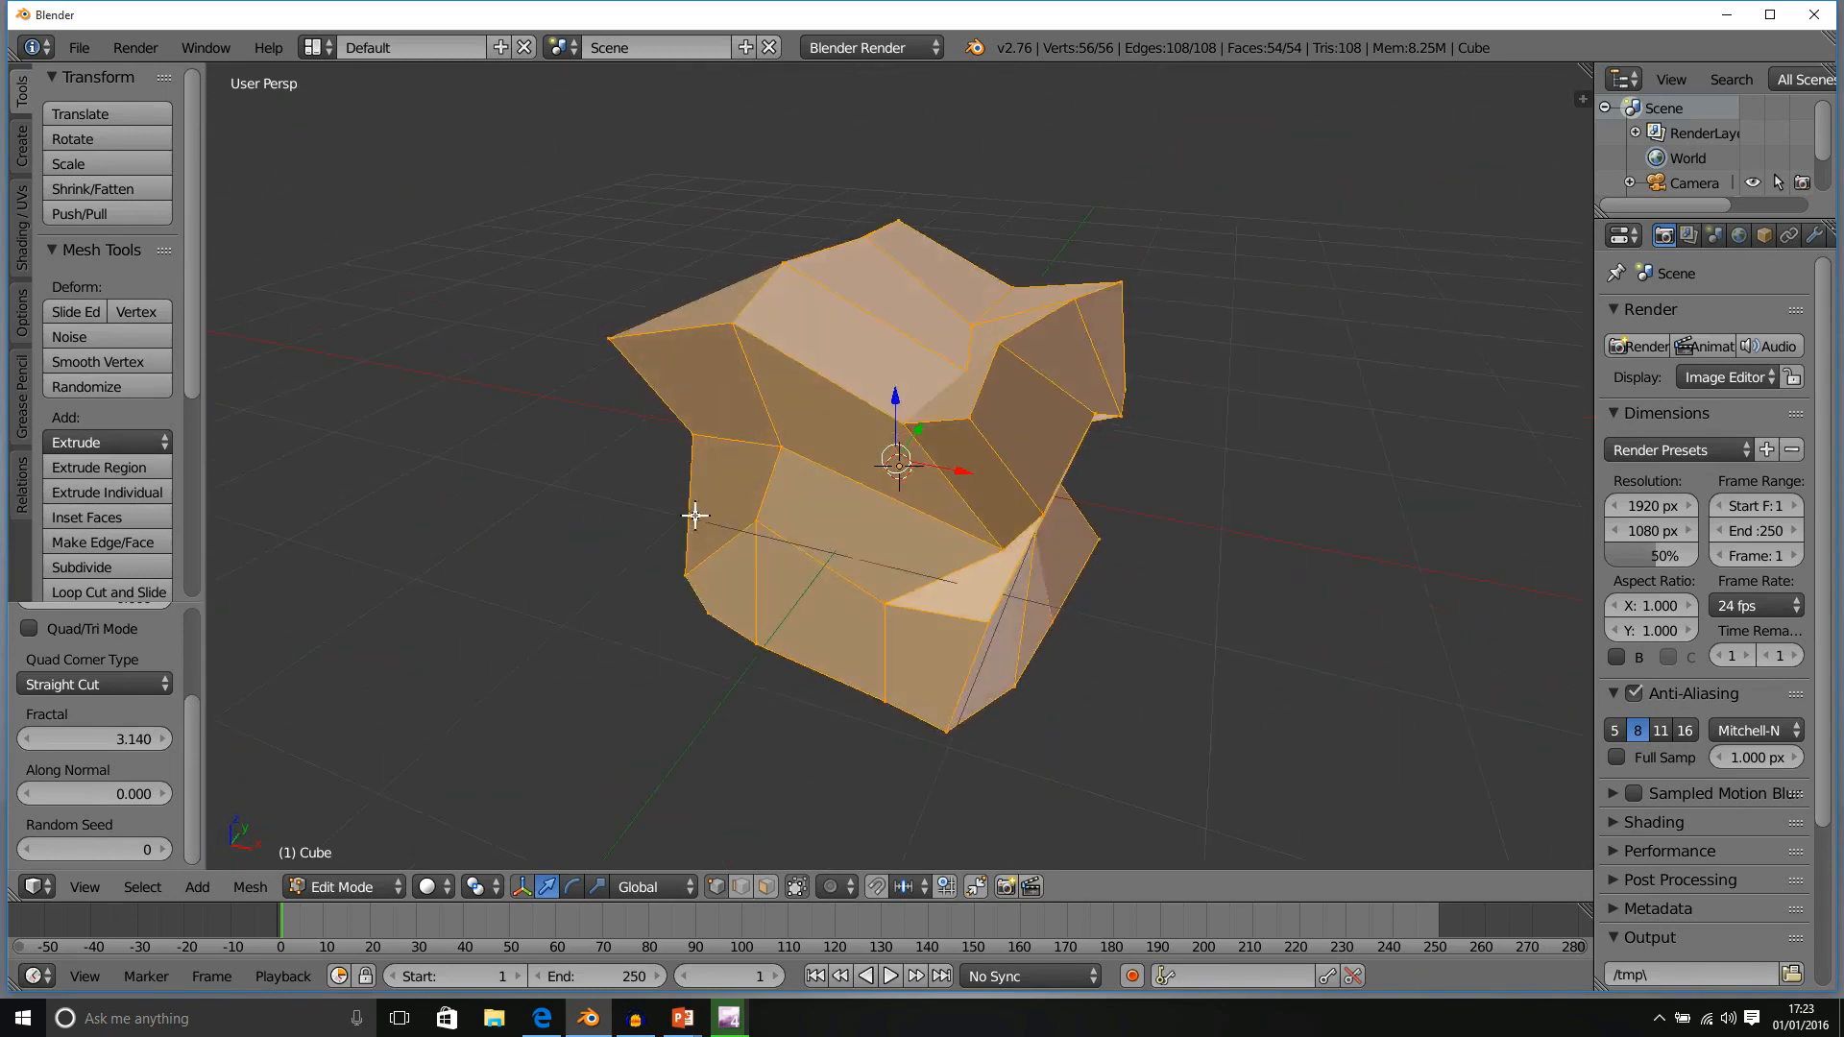
Lower the subdivision's Fractal value to 2.680 and reset it to 0.000
{"action": "left_click_drag", "start_coordinate": [125, 742], "coordinate": [119, 741]}
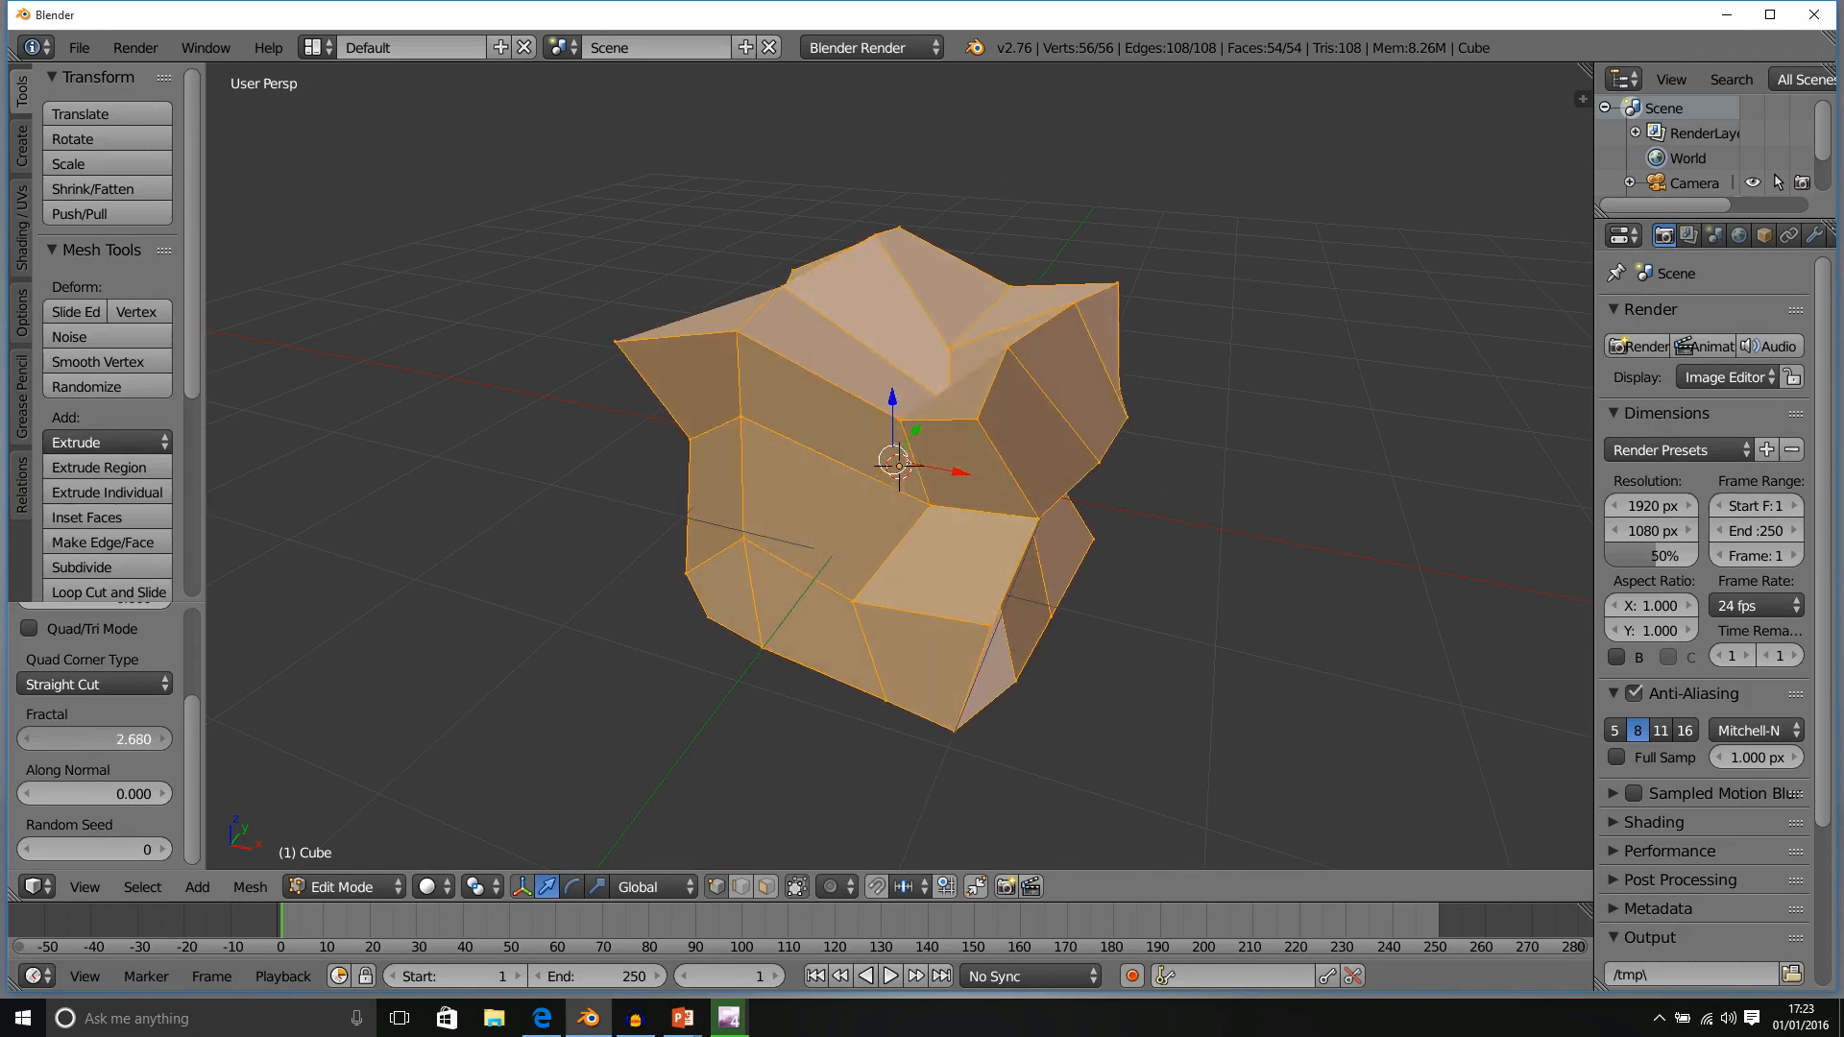
{"action": "left_click_drag", "start_coordinate": [96, 741], "coordinate": [153, 739]}
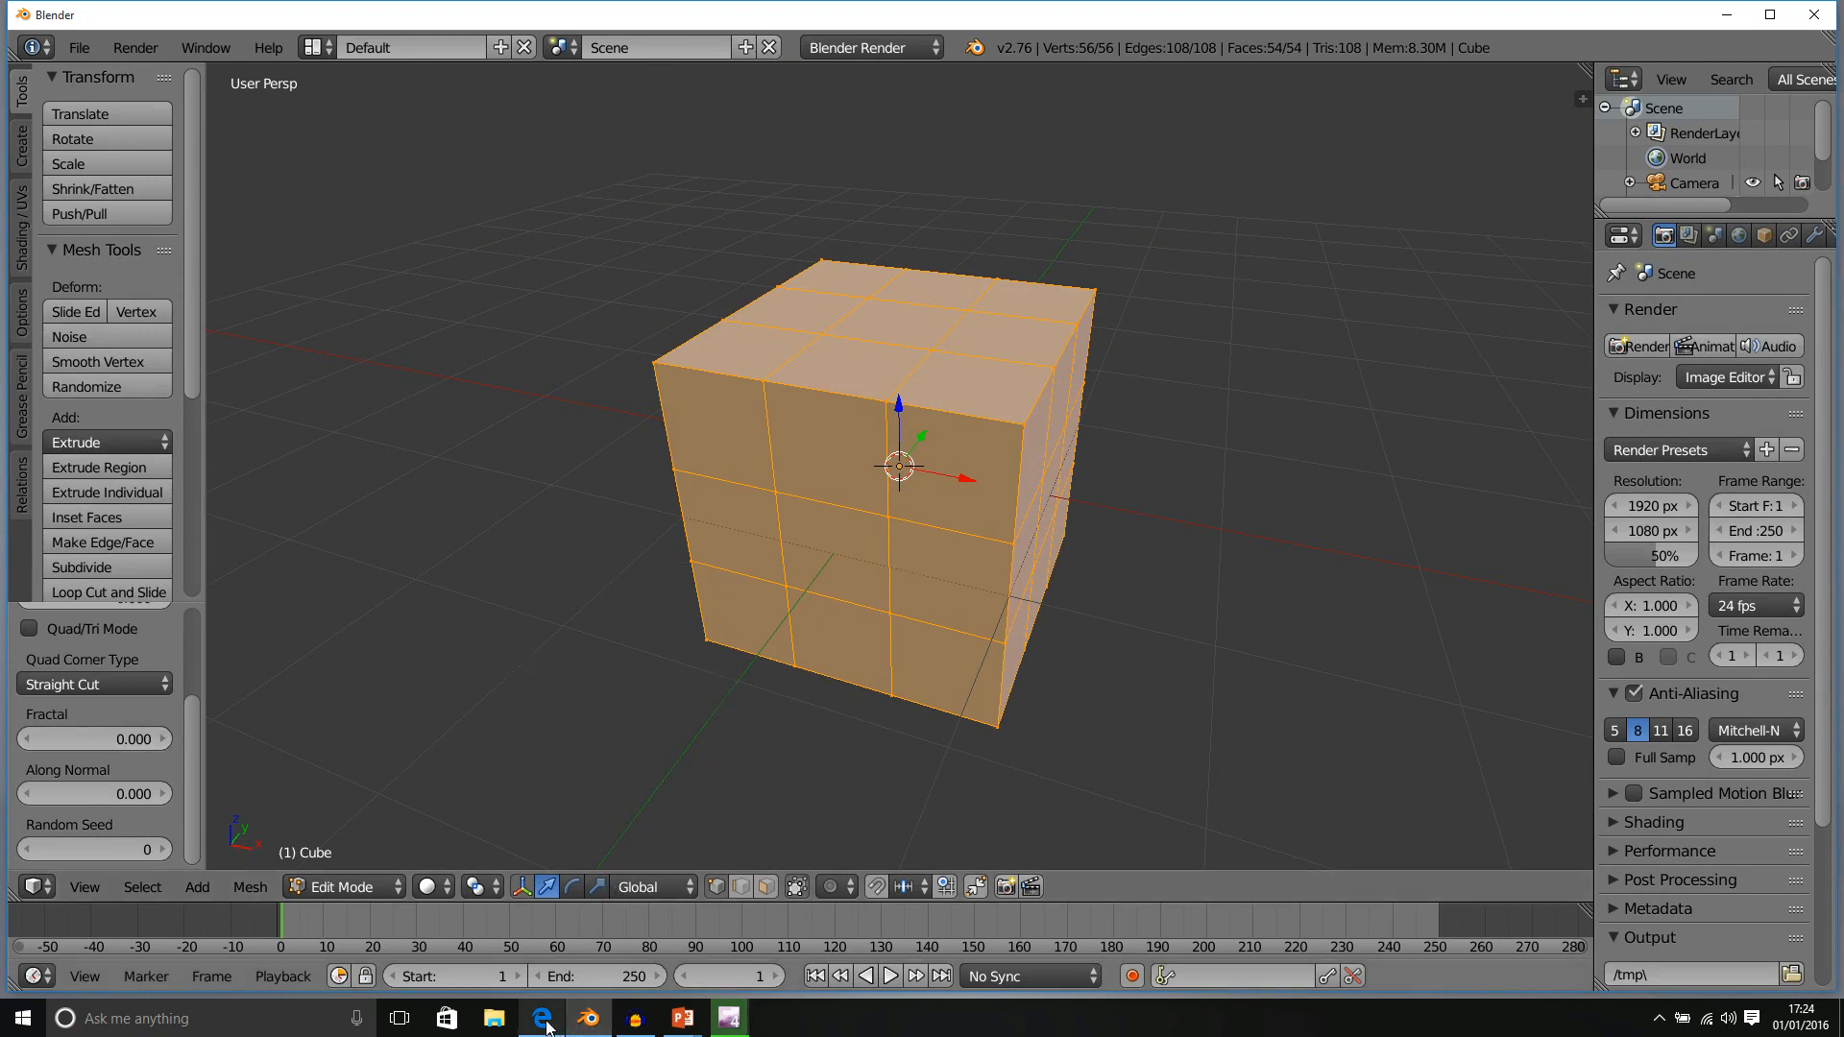
Switch to the running PowerPoint slide show with the Subdivide slide
{"action": "mouse_move", "coordinate": [682, 1019]}
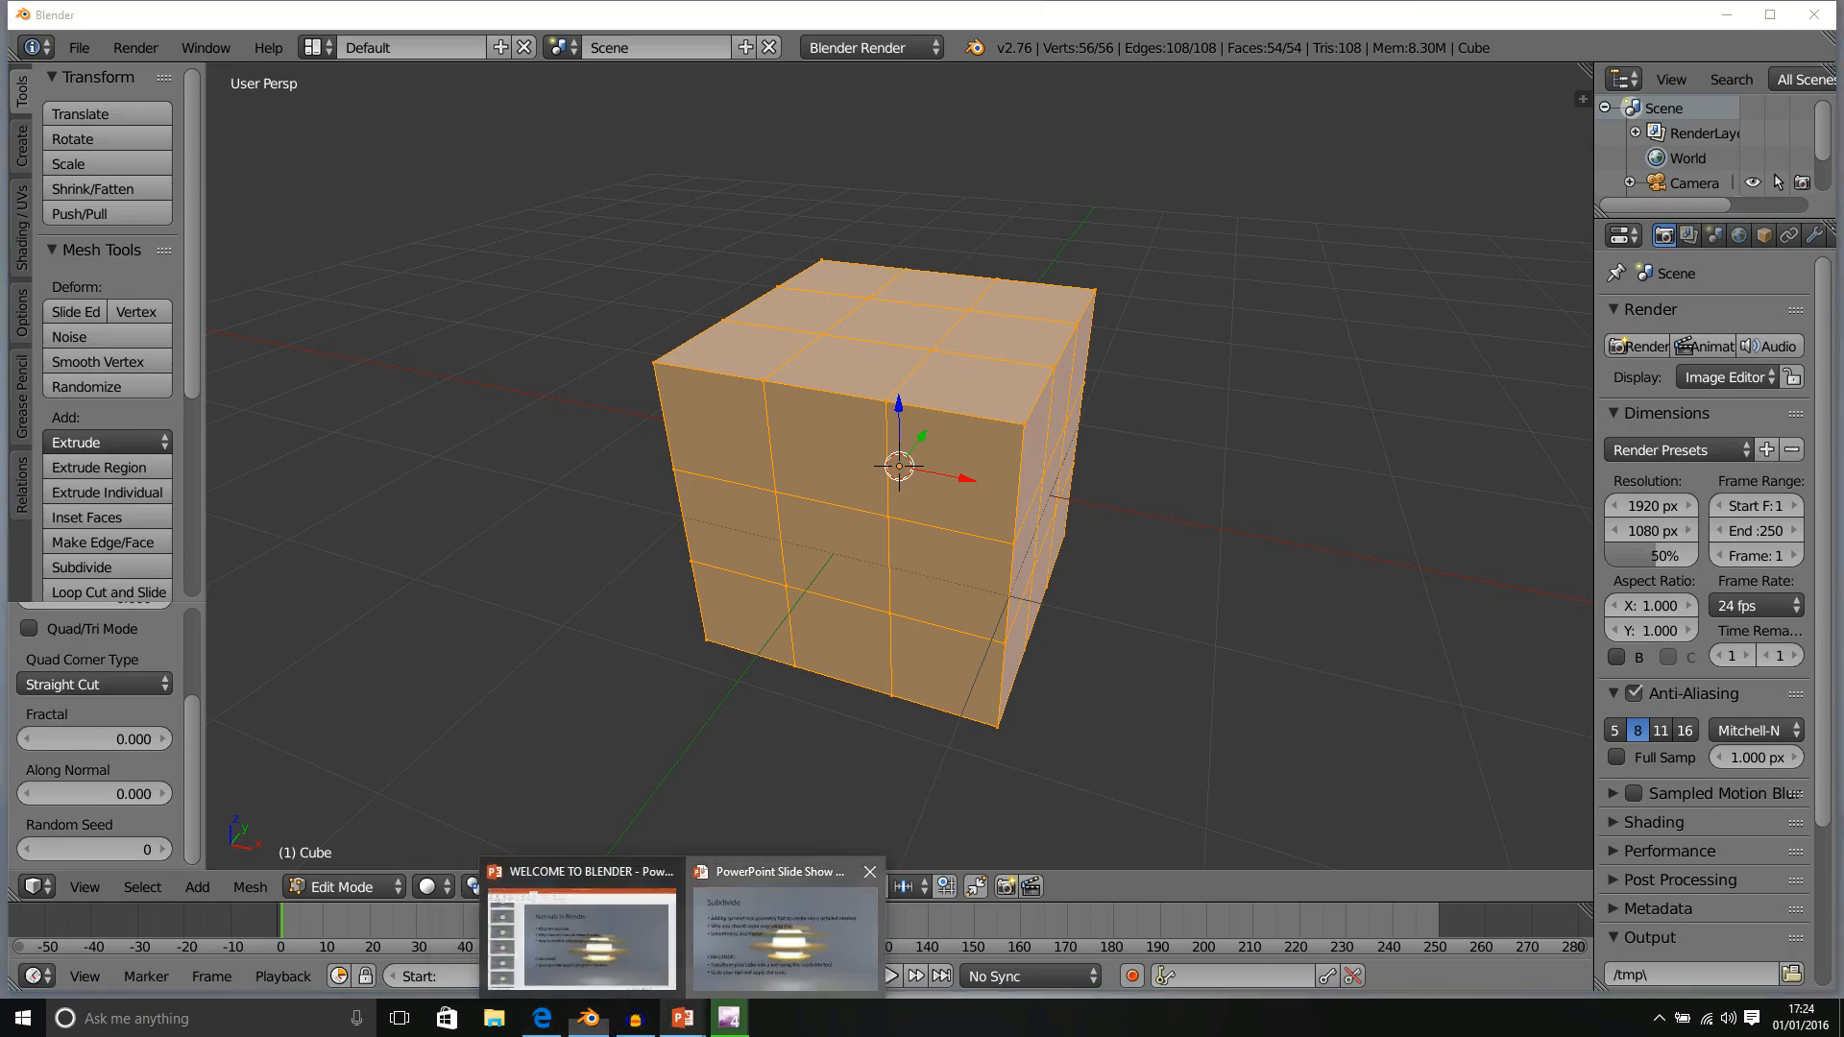
{"action": "left_click", "coordinate": [784, 930]}
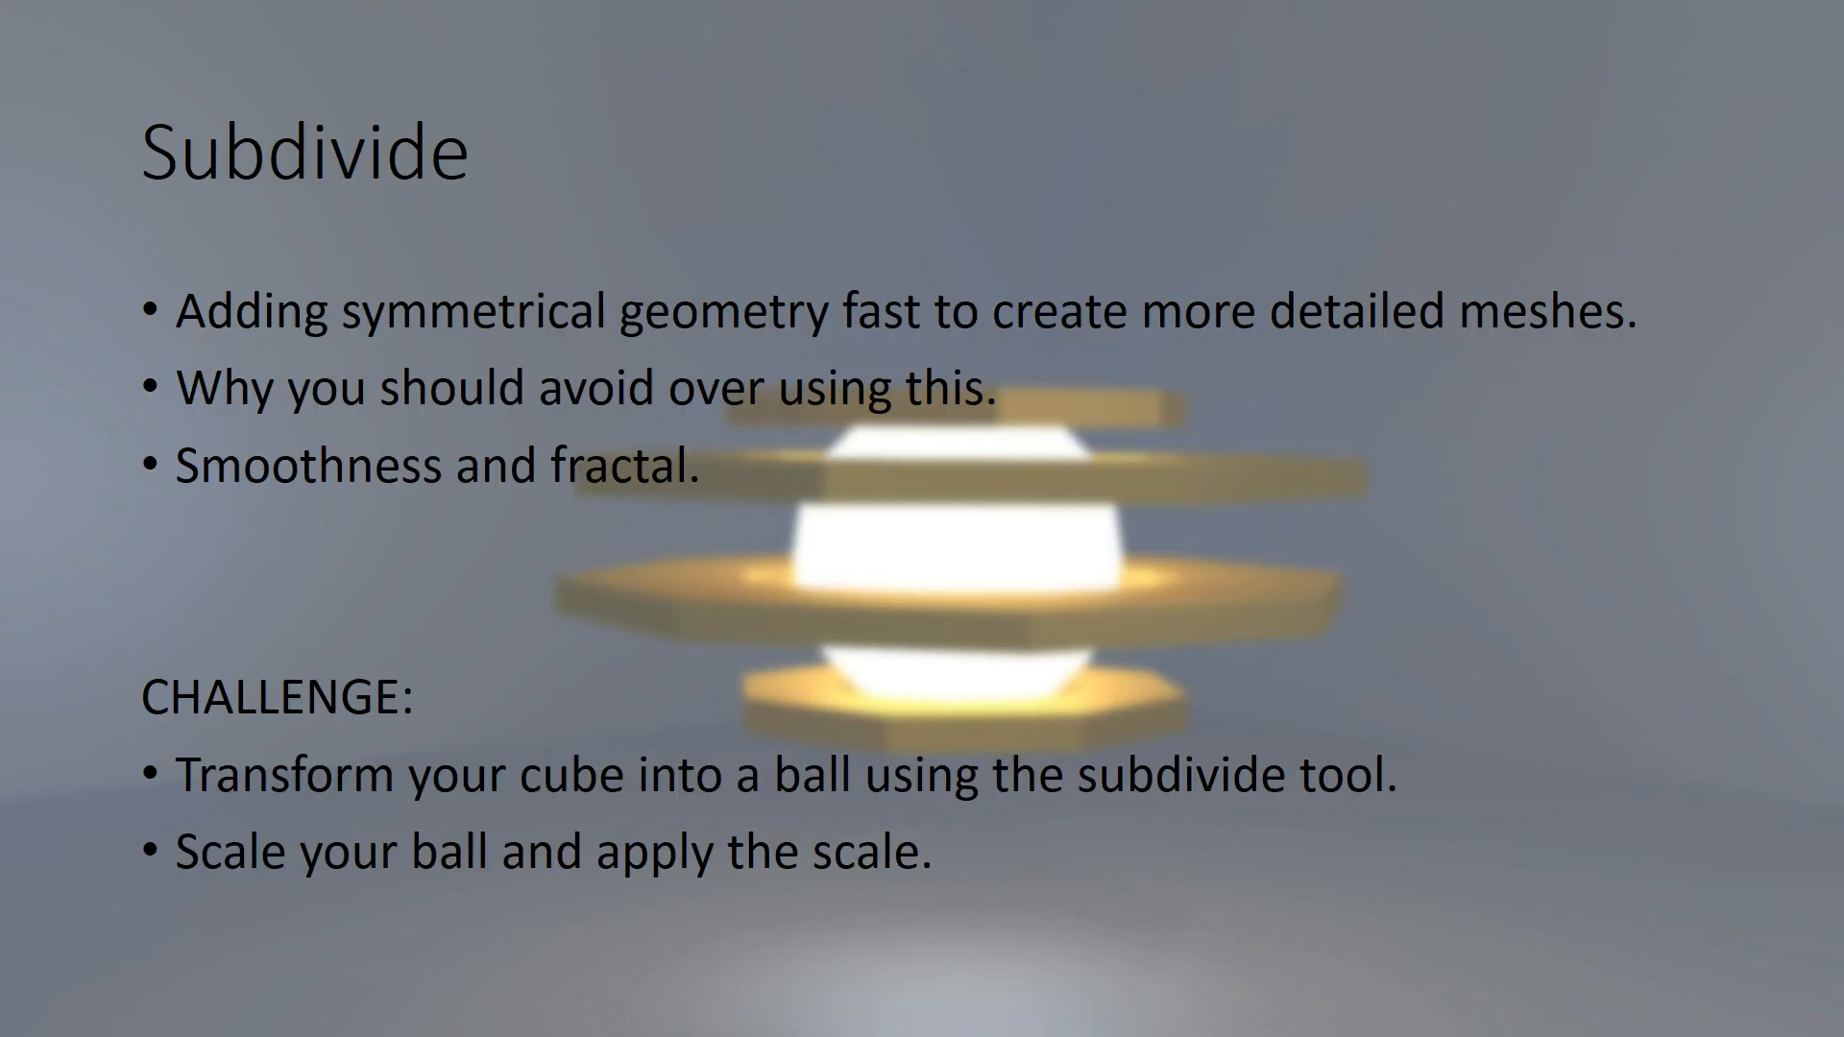